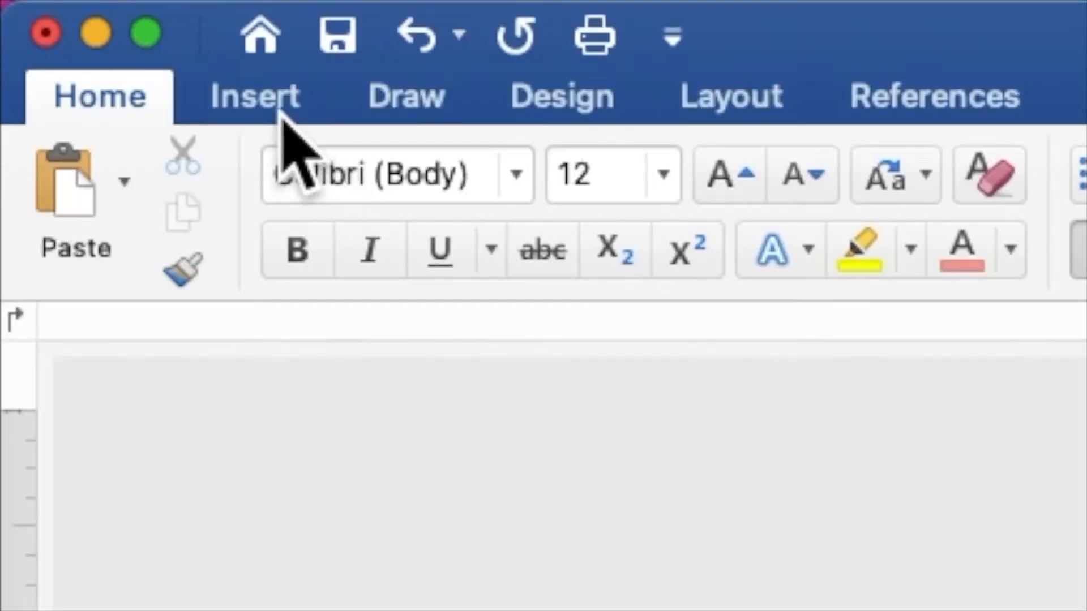
- Insert SUNFLOWER BACKGROUND.jpg from the Desktop's sunflower folder onto the blank page
left_click(281, 110)
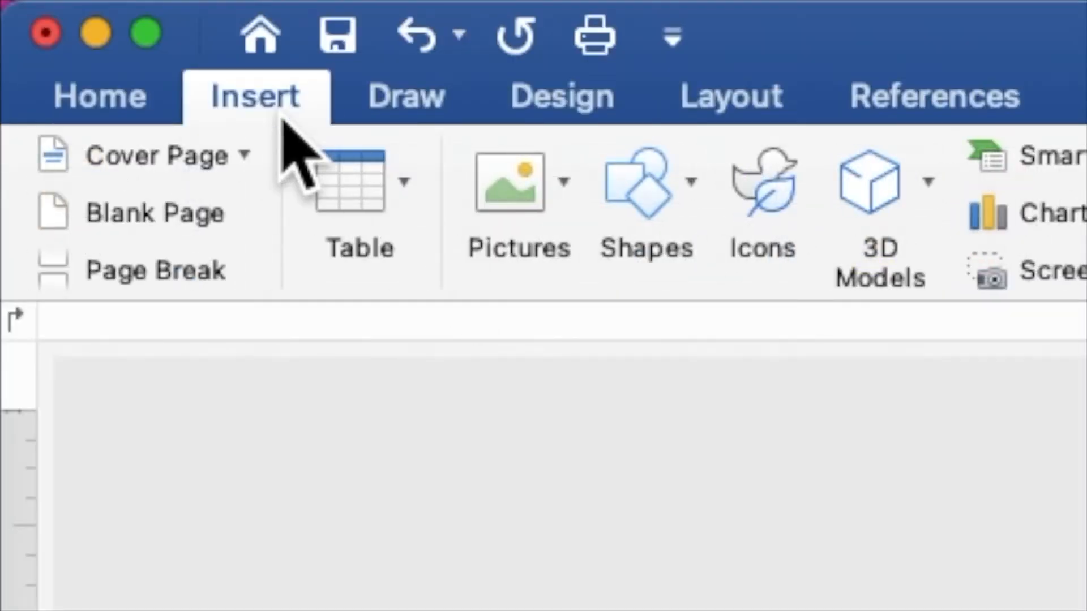
left_click(501, 183)
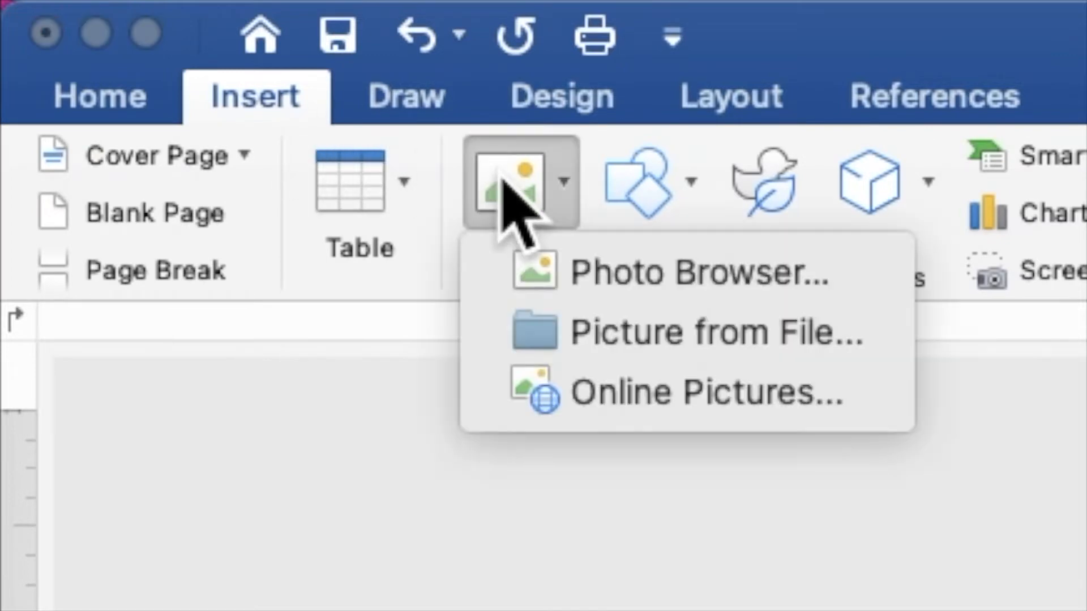
left_click(586, 328)
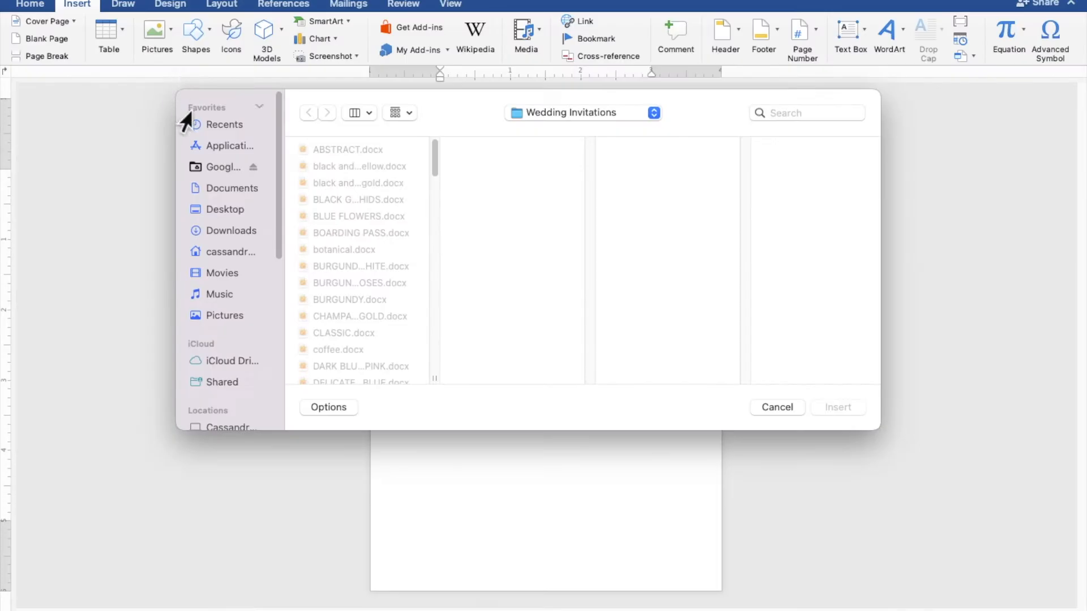
left_click(215, 209)
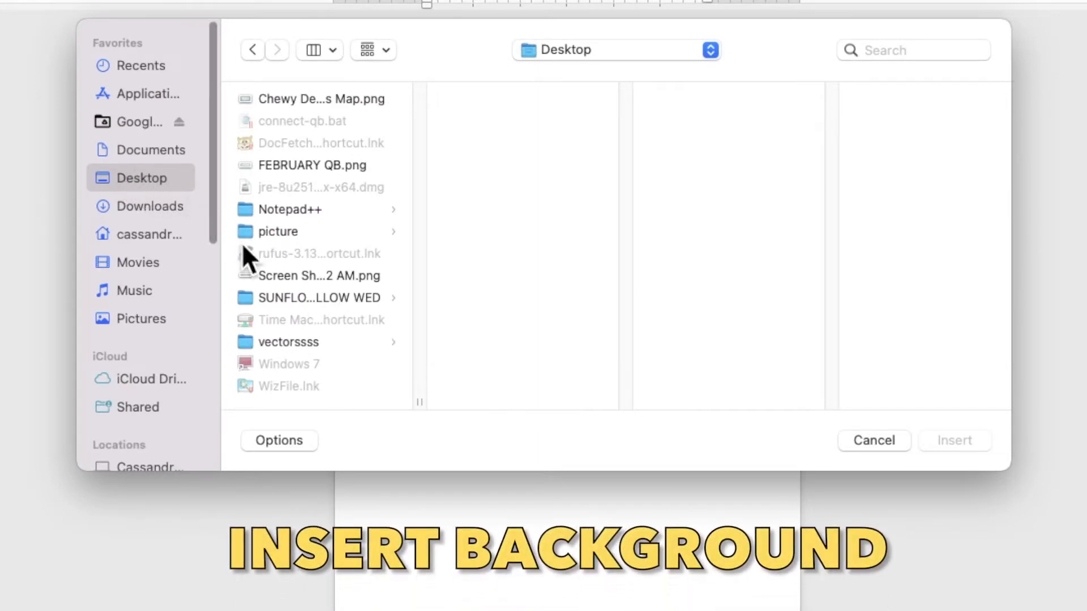
left_click(294, 293)
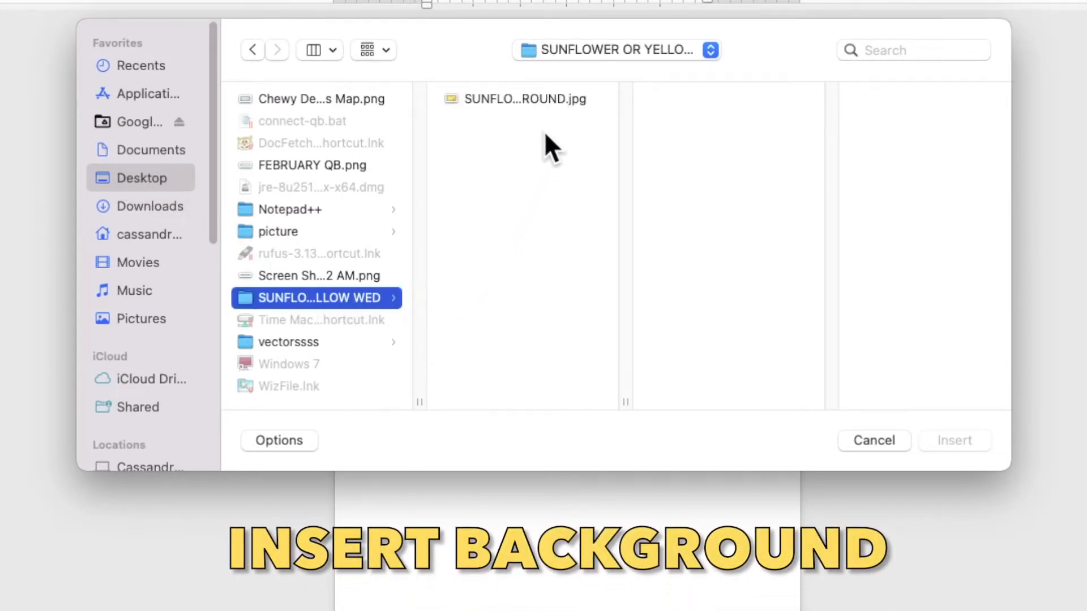
left_click(548, 98)
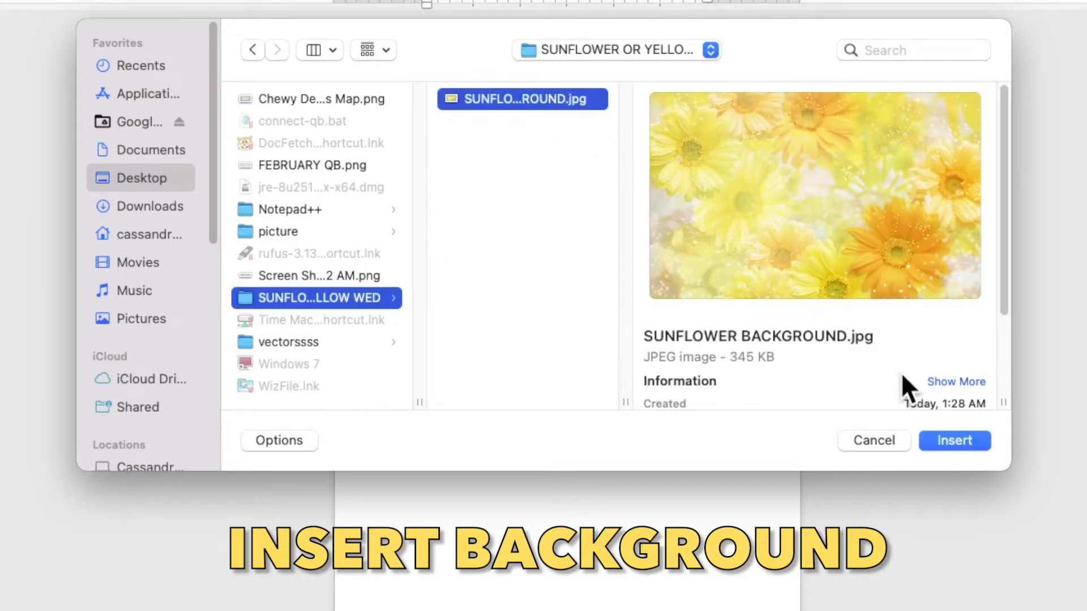
left_click(935, 442)
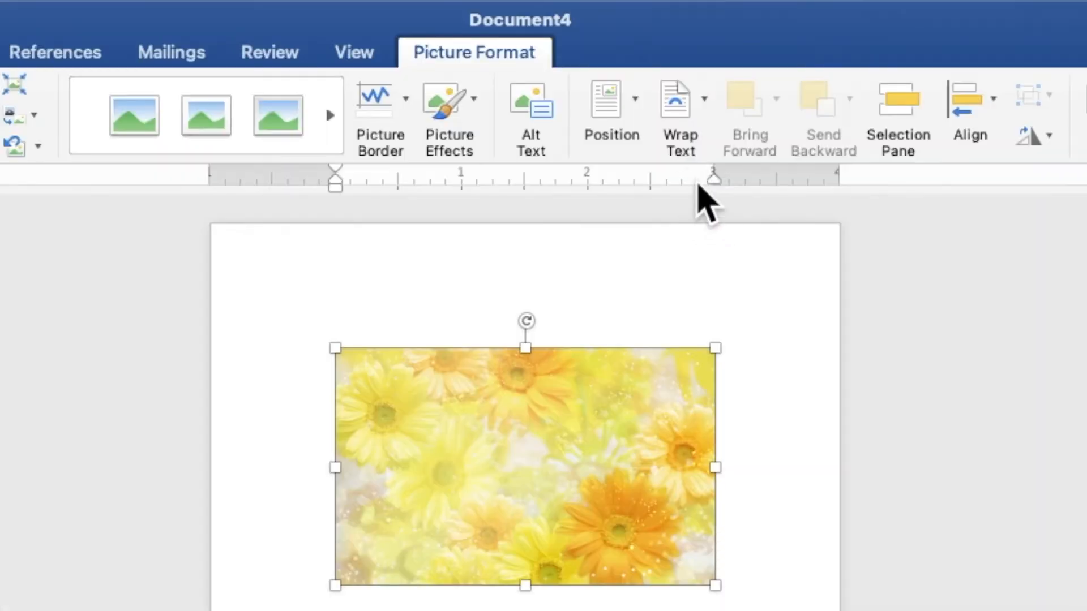
- Place the sunflower picture behind text, rotate it upright, and stretch it flush to the page edges
left_click(629, 36)
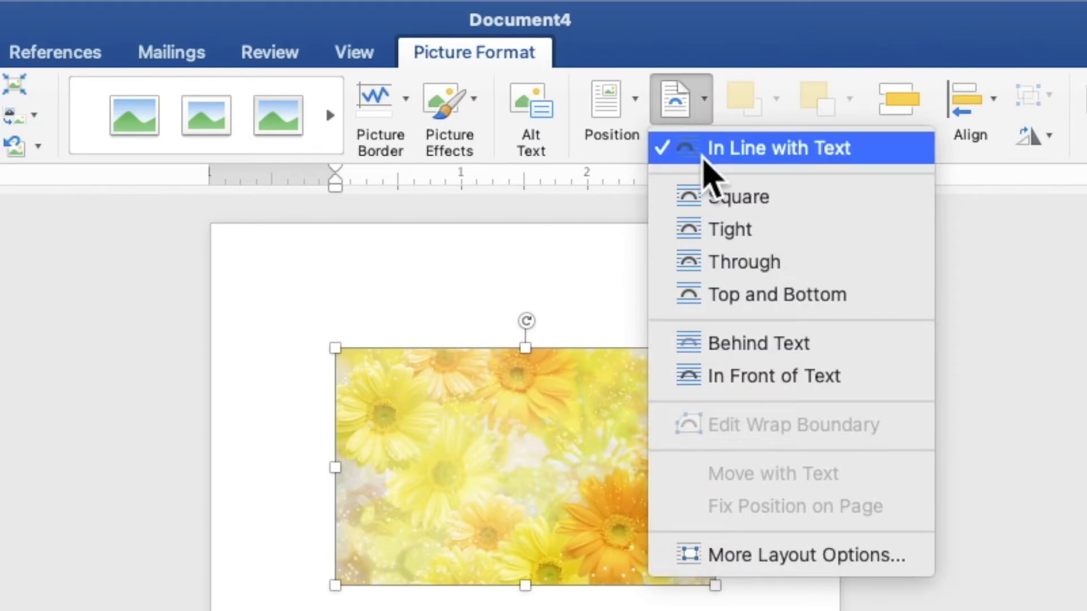
left_click(765, 345)
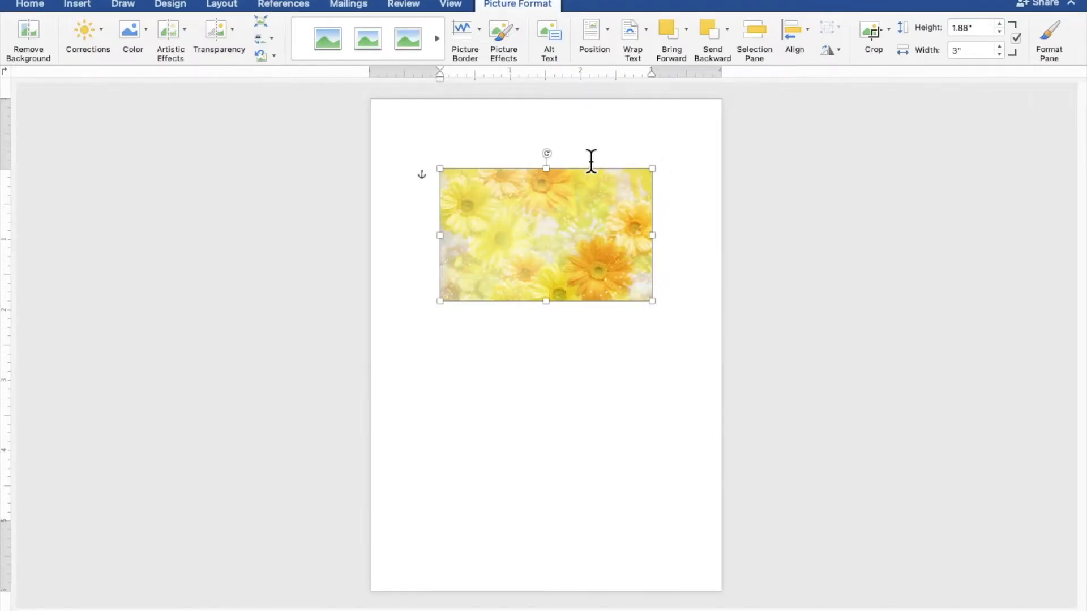
left_click_drag(549, 154, 631, 233)
left_click_drag(594, 195, 484, 162)
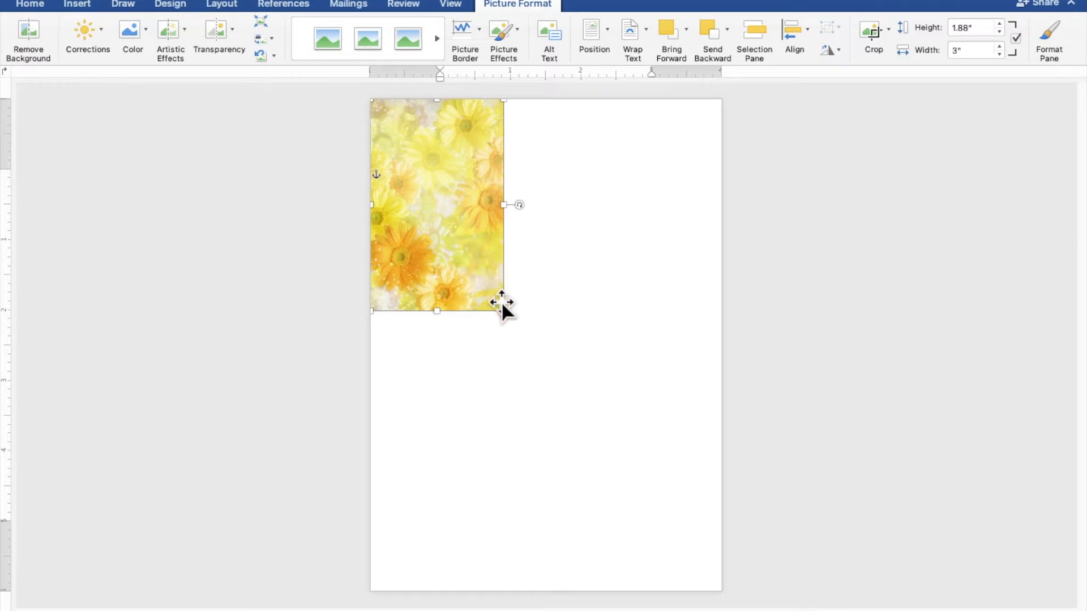
left_click_drag(501, 309, 722, 536)
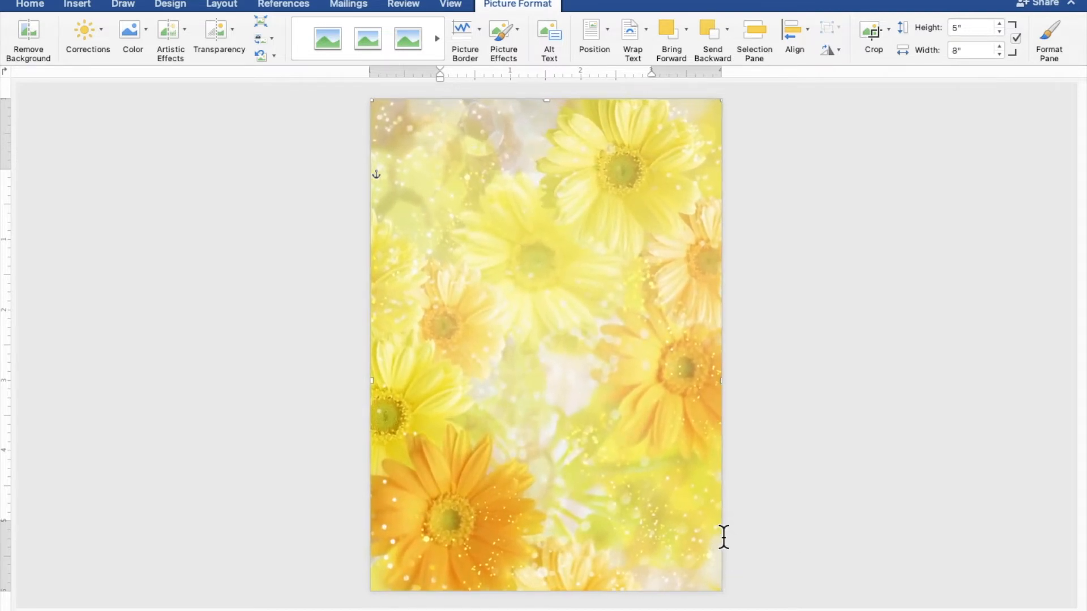
left_click_drag(639, 513, 638, 455)
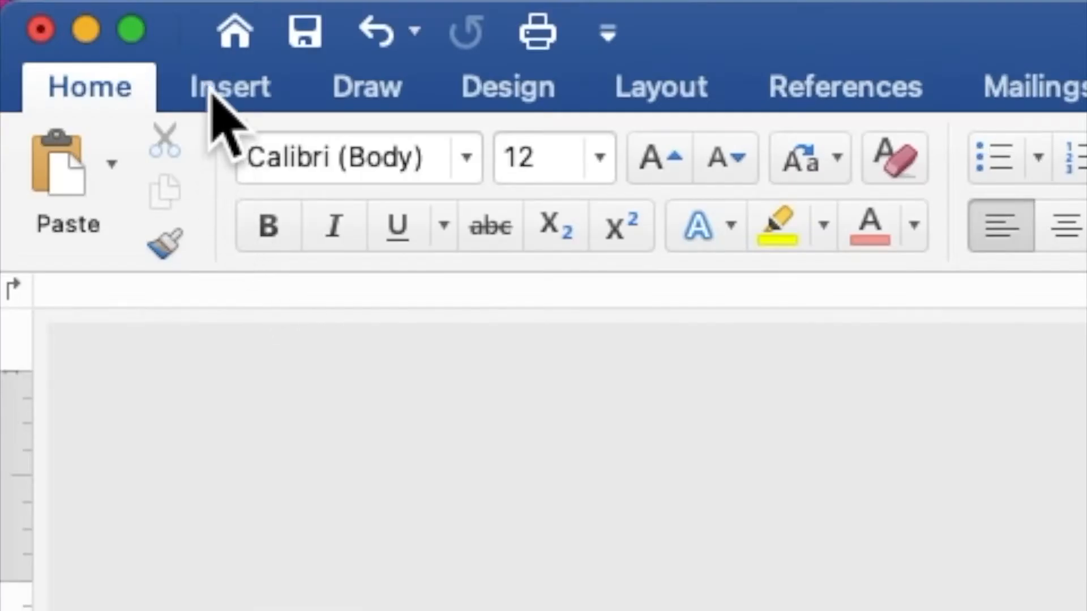
- Draw a 3.71" × 5.64" rectangle inside the page edges, leaving a margin of flowers
left_click(214, 90)
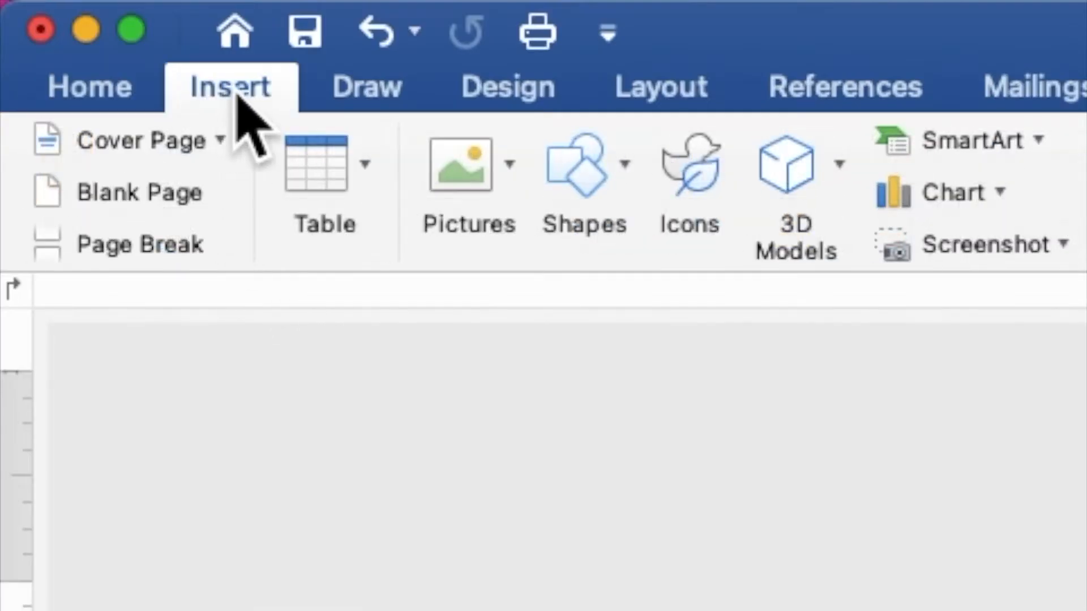
left_click(572, 165)
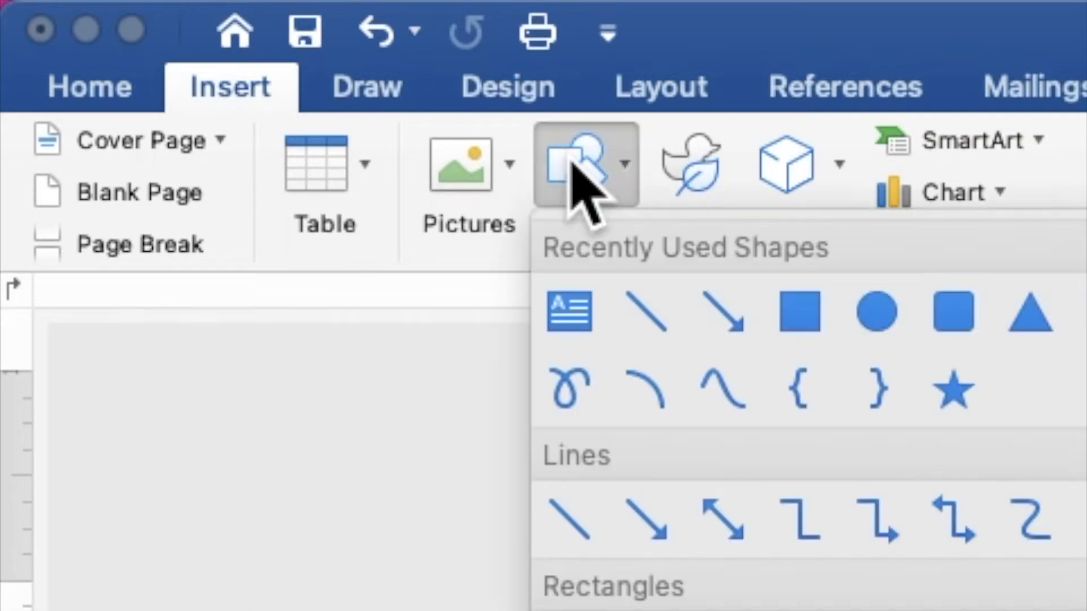
left_click(789, 291)
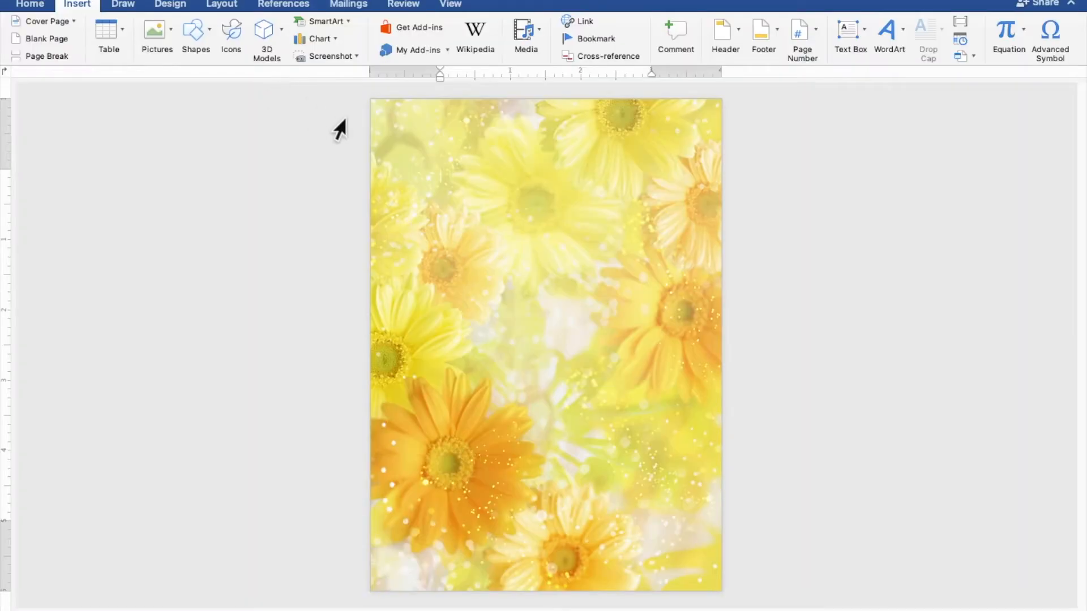
mouse_move(419, 149)
left_mouse_down()
mouse_move(564, 463)
mouse_move(679, 544)
left_mouse_up()
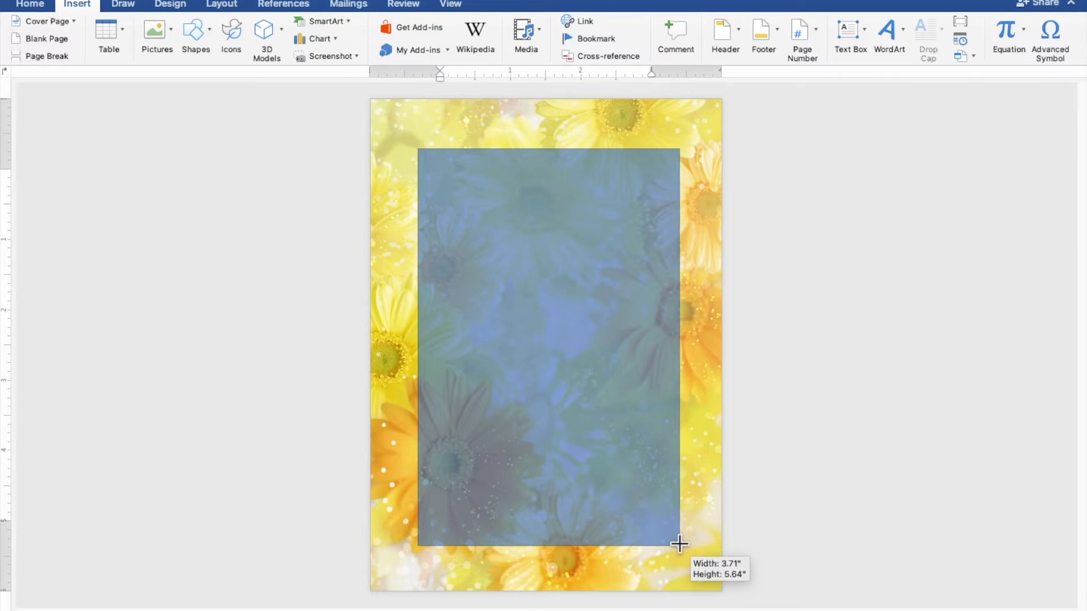
left_click_drag(679, 545, 680, 545)
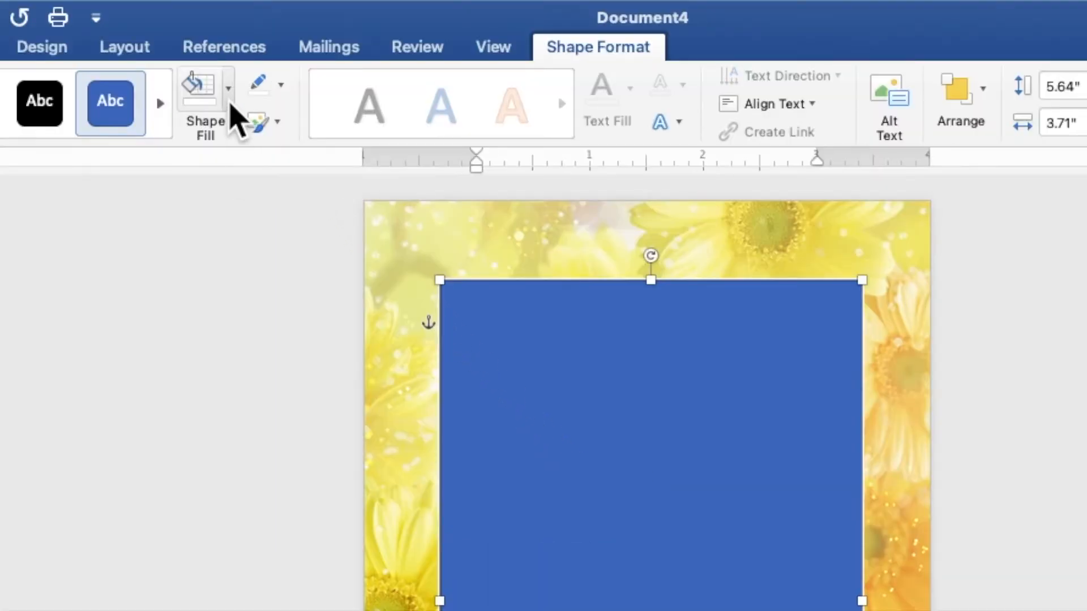
- Give the rectangle no fill and a thicker 2¼ pt orange outline
left_click(229, 102)
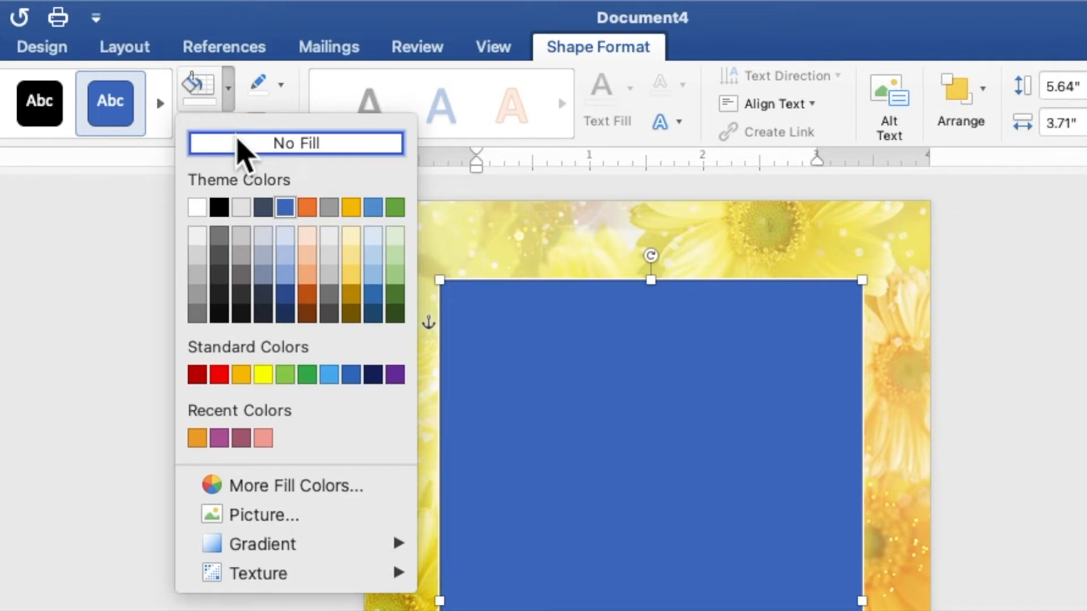
left_click(238, 143)
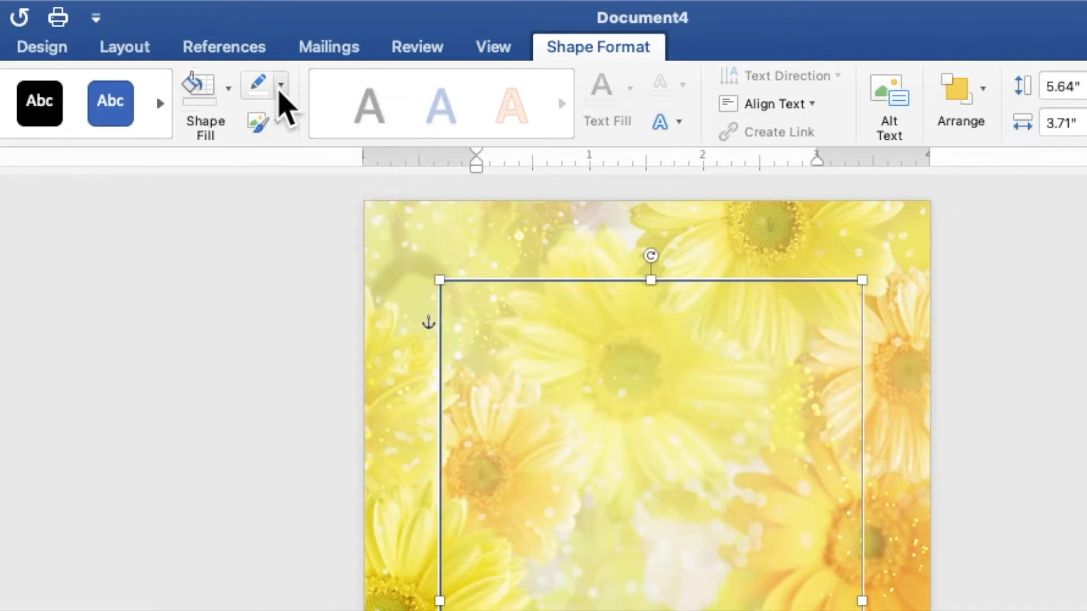
left_click(281, 90)
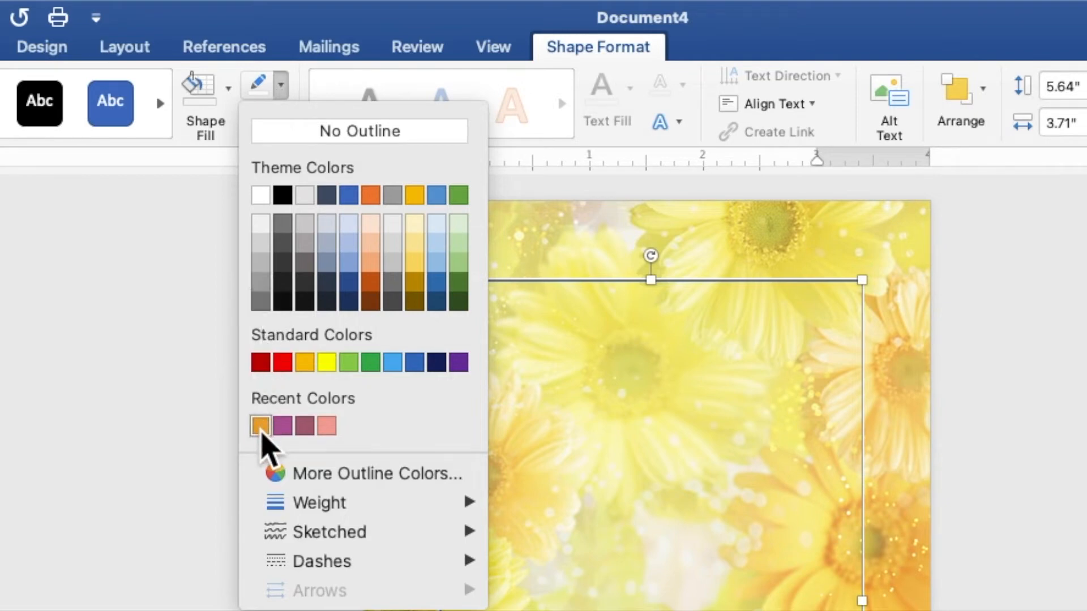
left_click(261, 426)
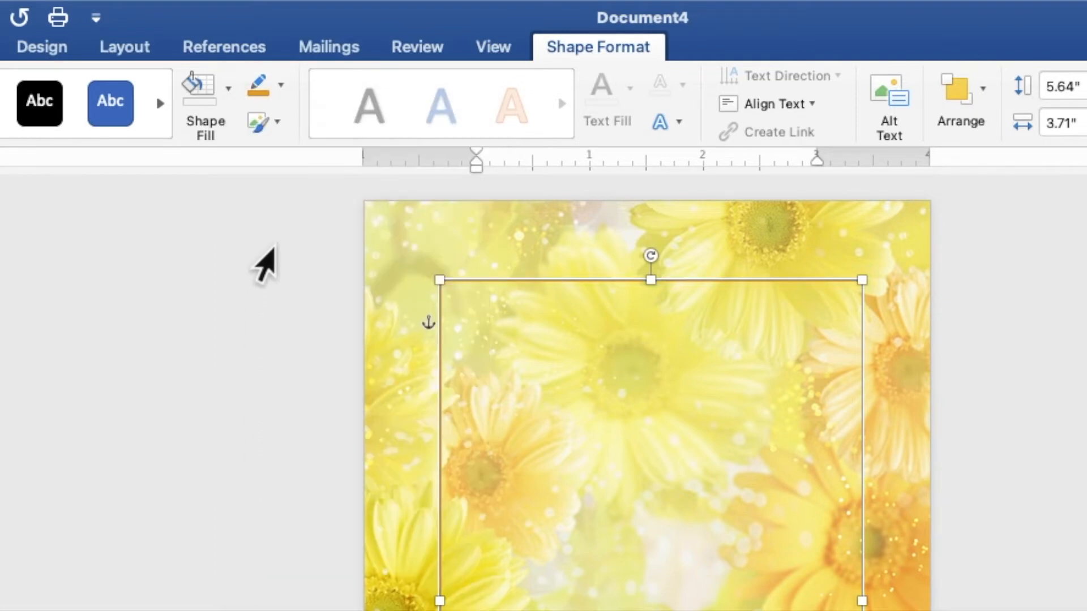
left_click(281, 94)
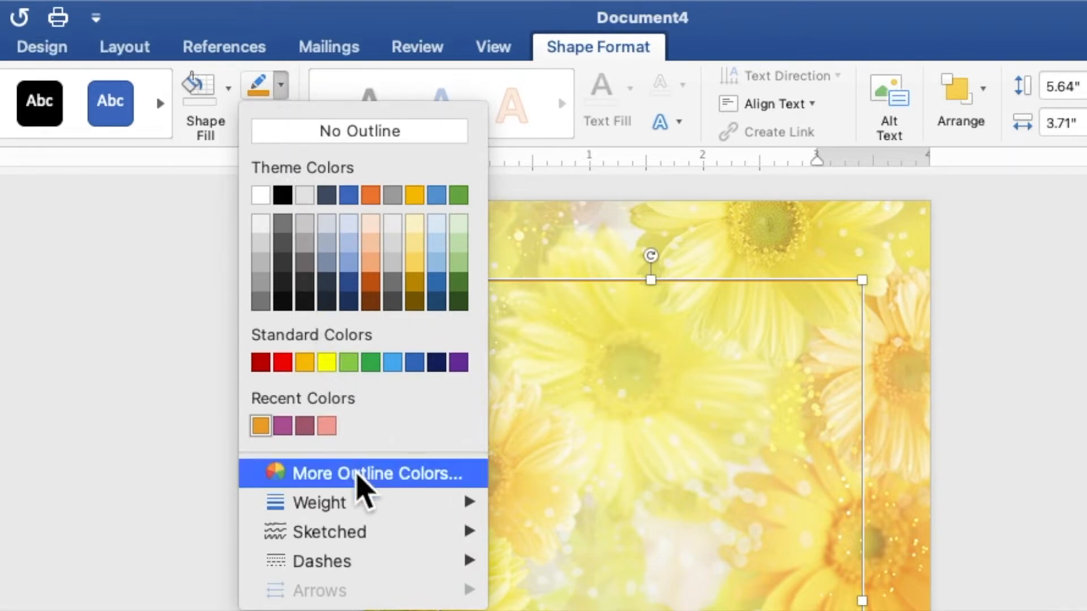
mouse_move(381, 498)
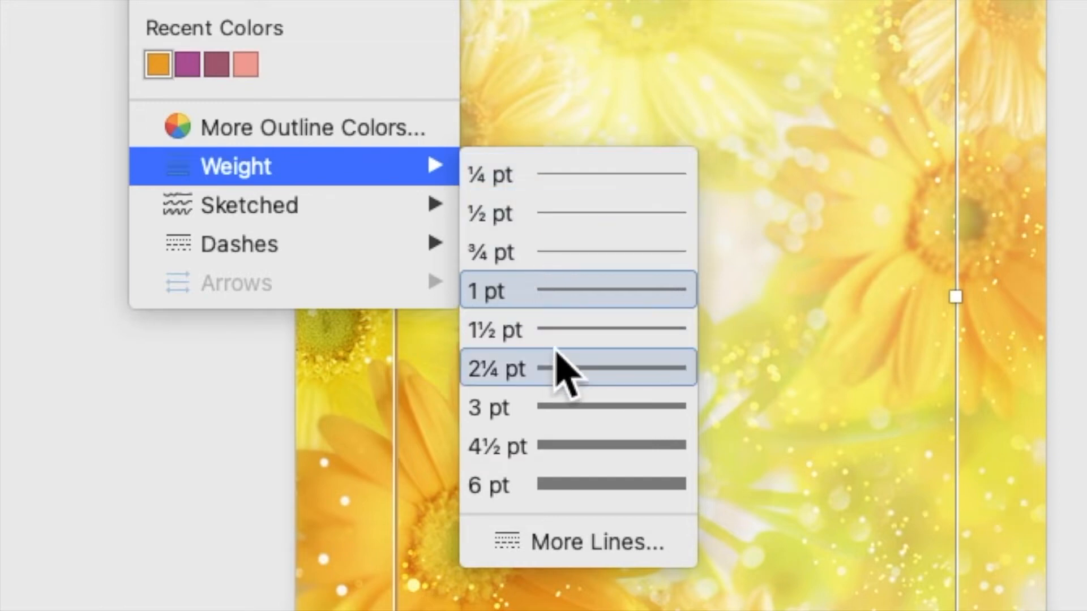
left_click(546, 405)
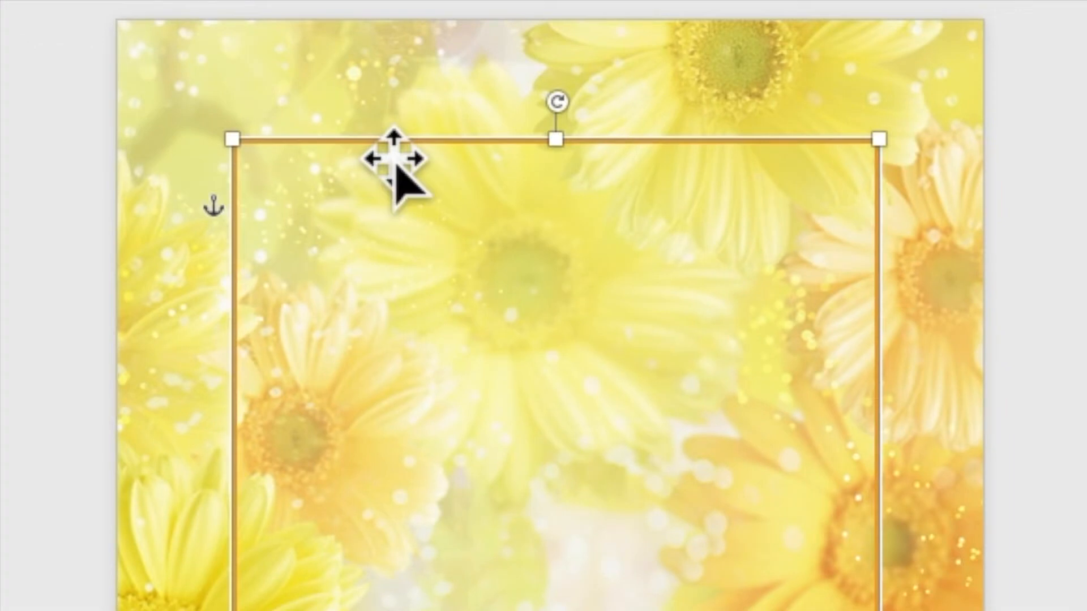
- Copy and paste the orange-framed rectangle to create a duplicate
right_click(396, 162)
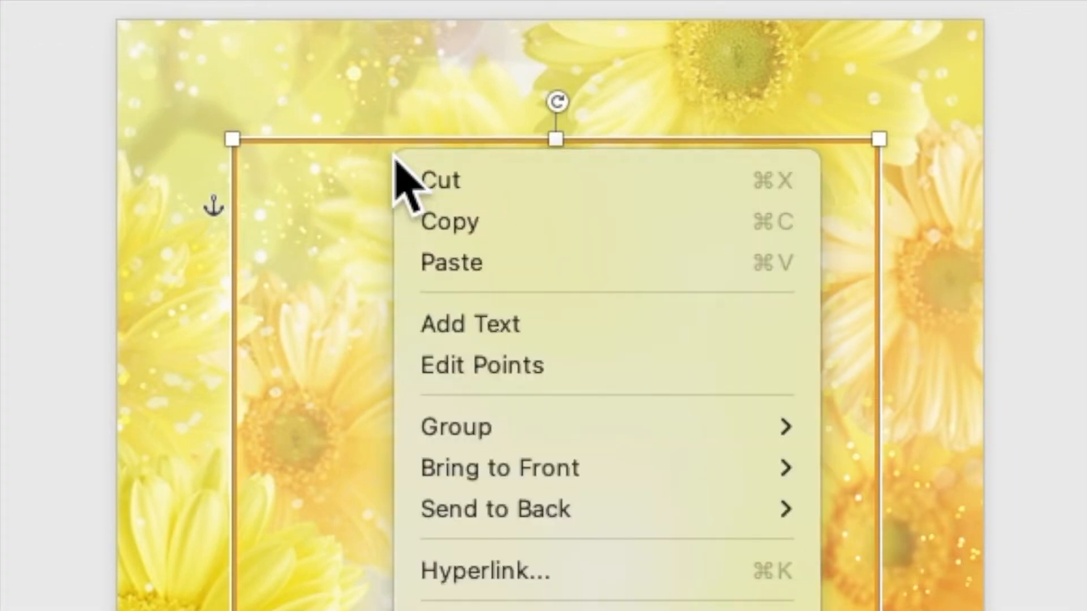
left_click(431, 226)
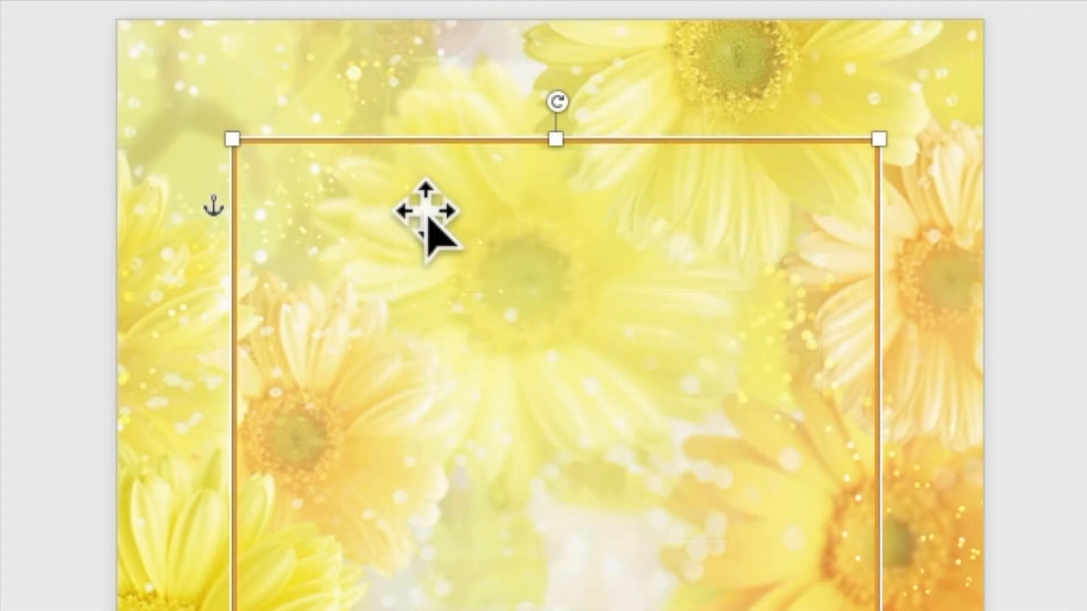
right_click(412, 143)
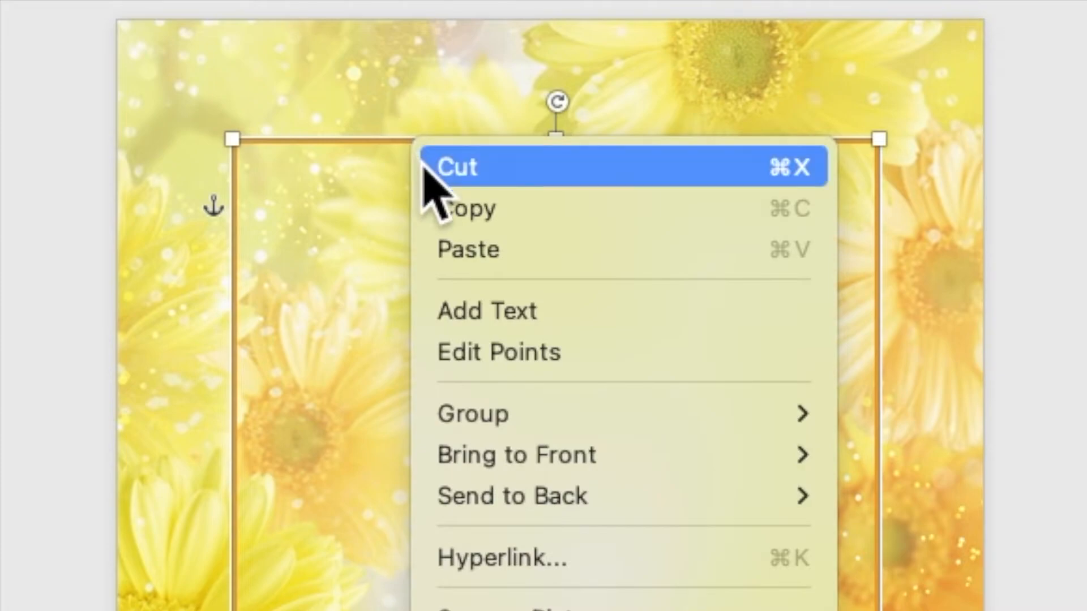
left_click(464, 243)
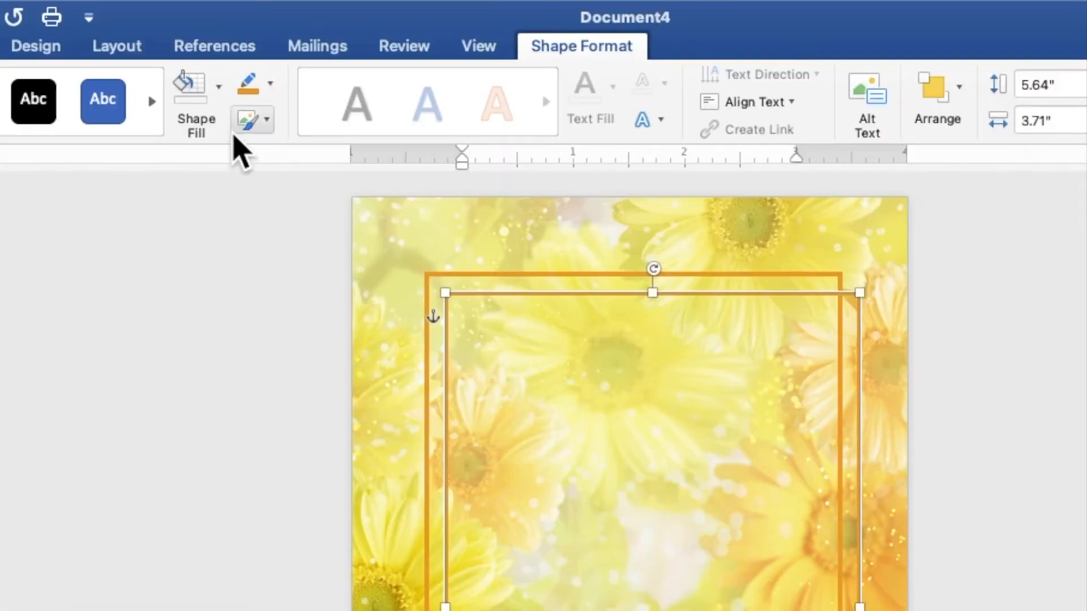
- Fill the duplicate rectangle with white and make its outline white
left_click(286, 38)
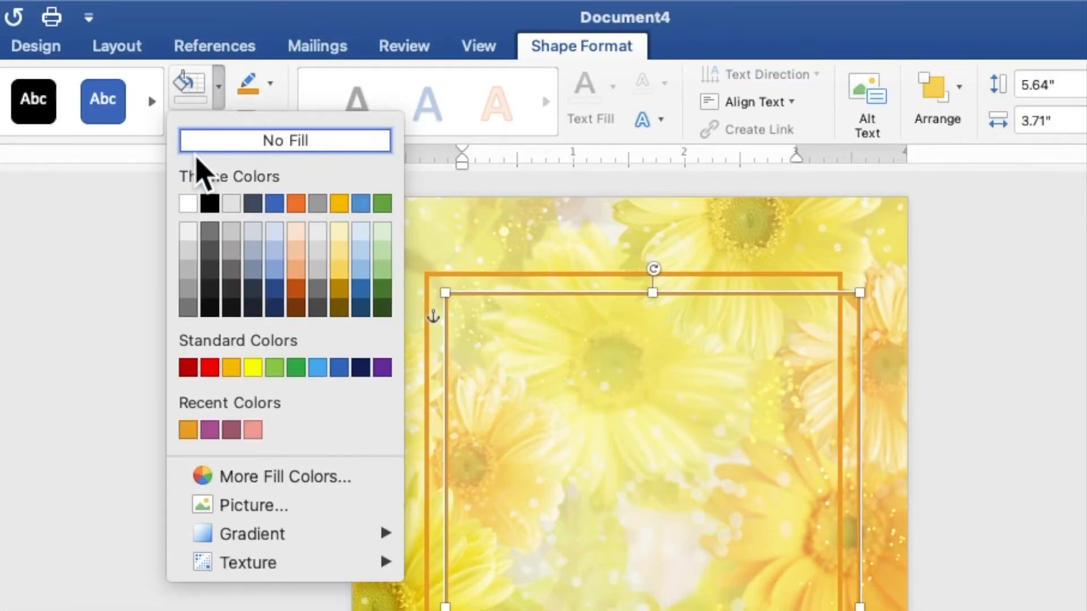
left_click(189, 204)
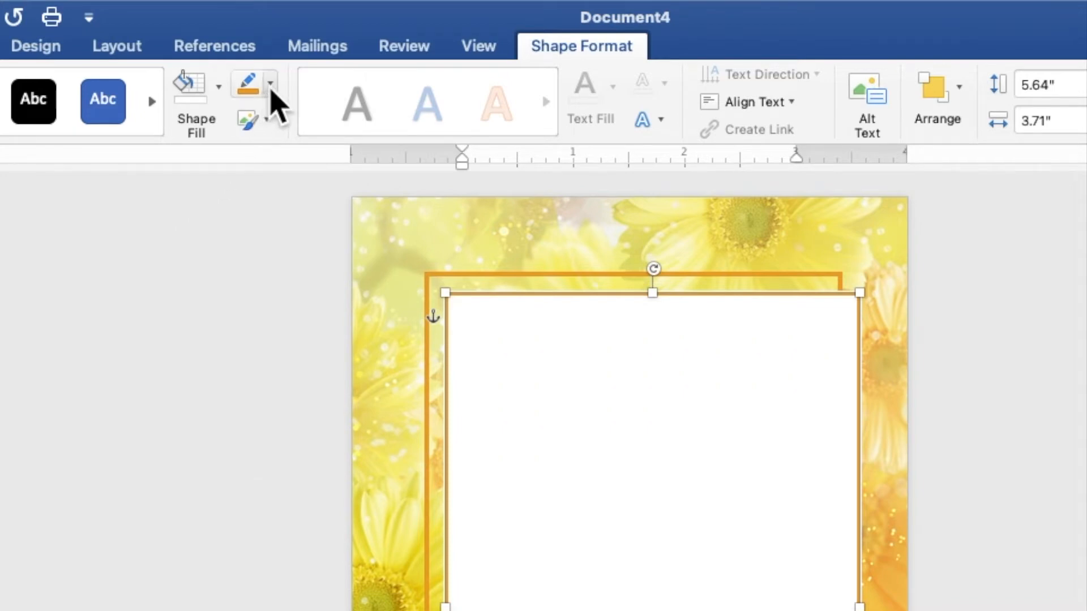
left_click(271, 85)
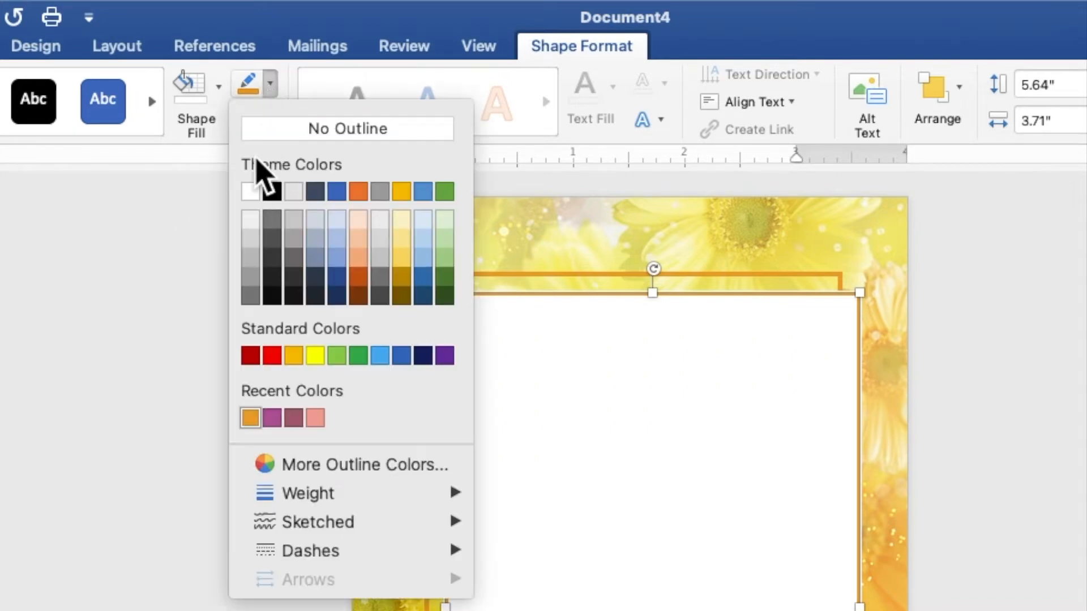
left_click(250, 191)
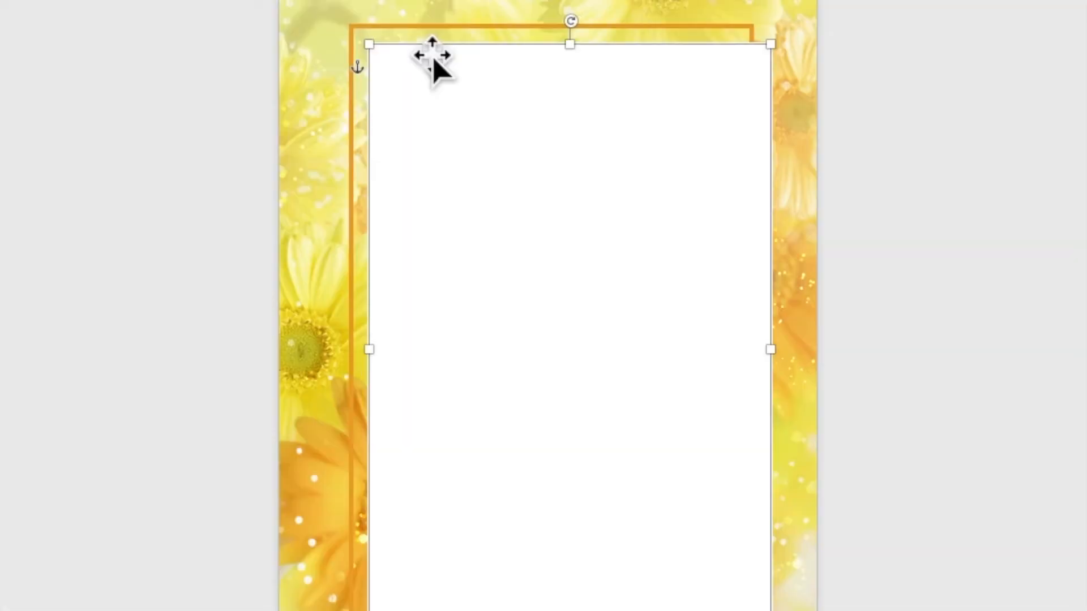
right_click(471, 168)
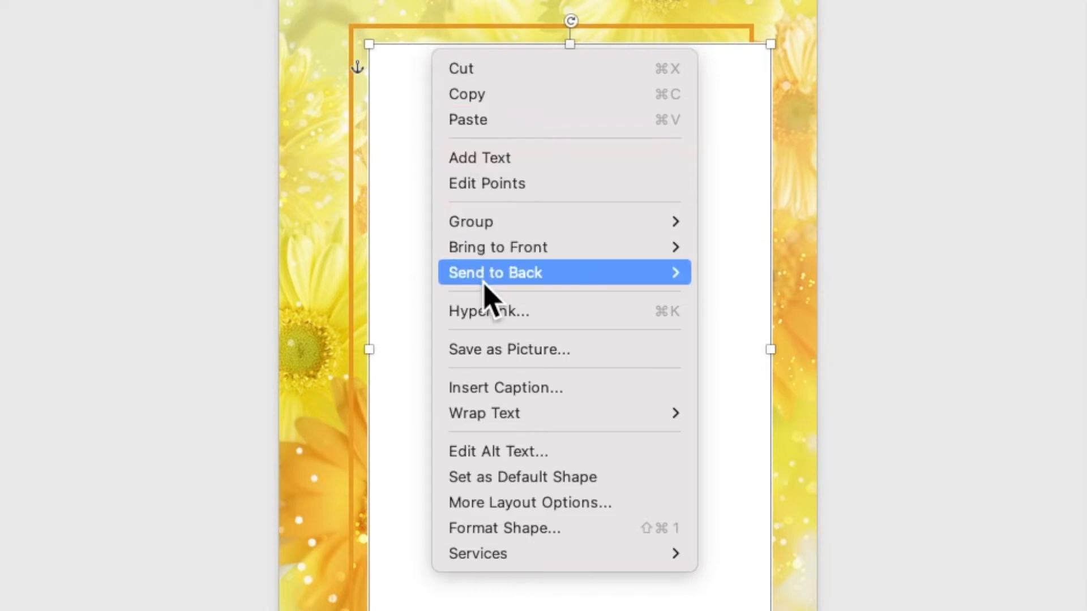
- Set the white panel's fill transparency to 30% in Format Shape
left_click(541, 530)
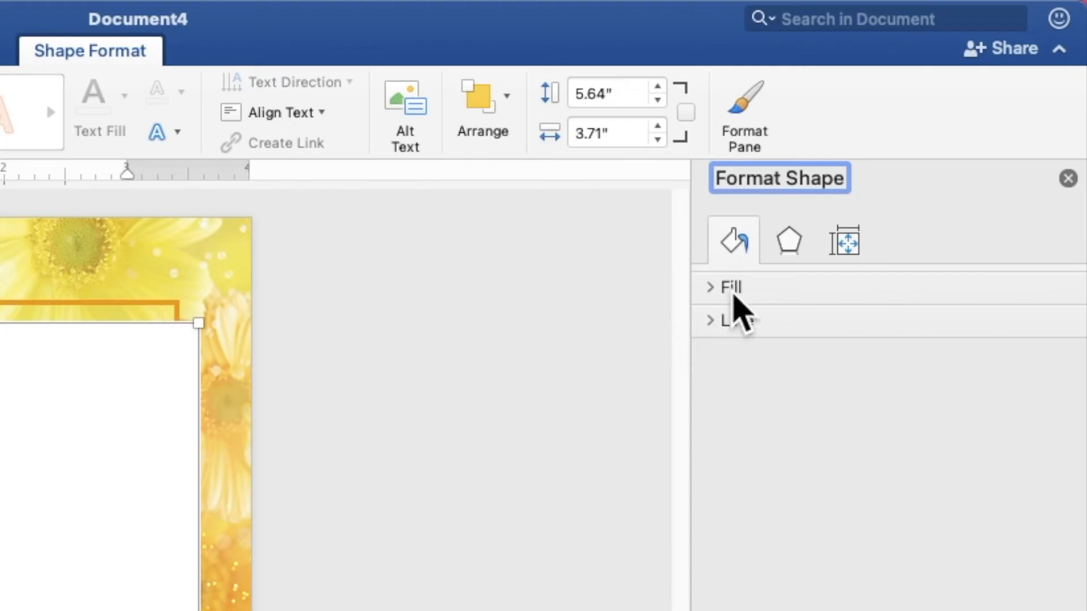
left_click(884, 141)
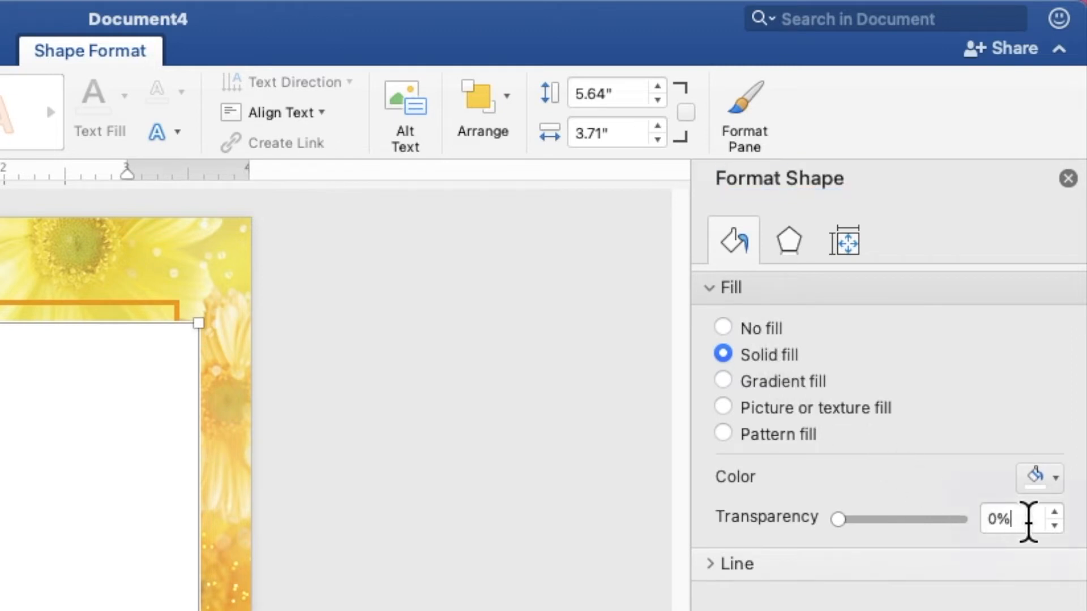
left_click(993, 519)
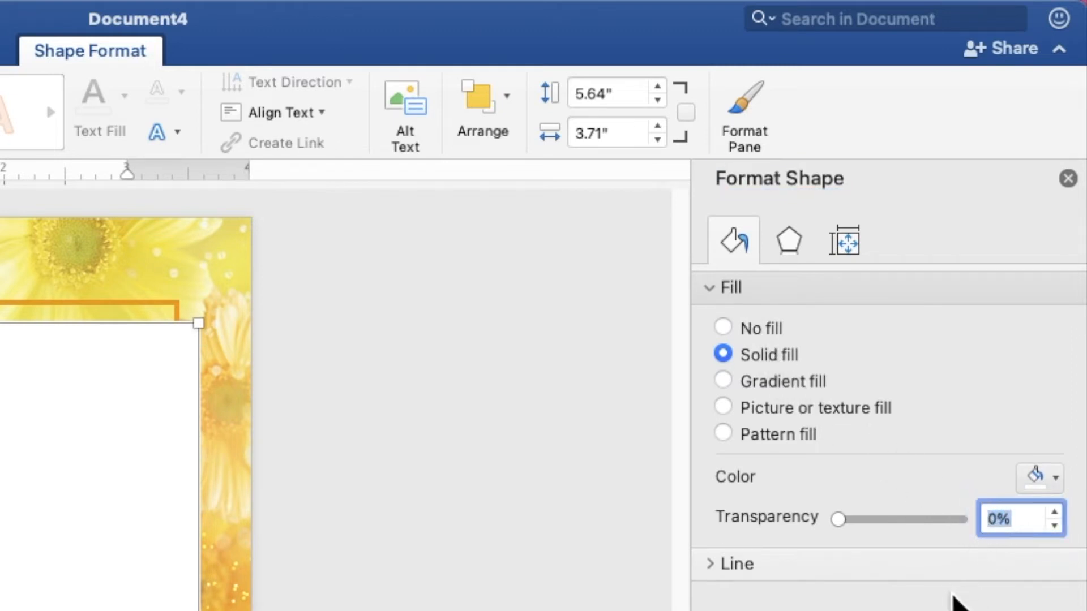
type("3")
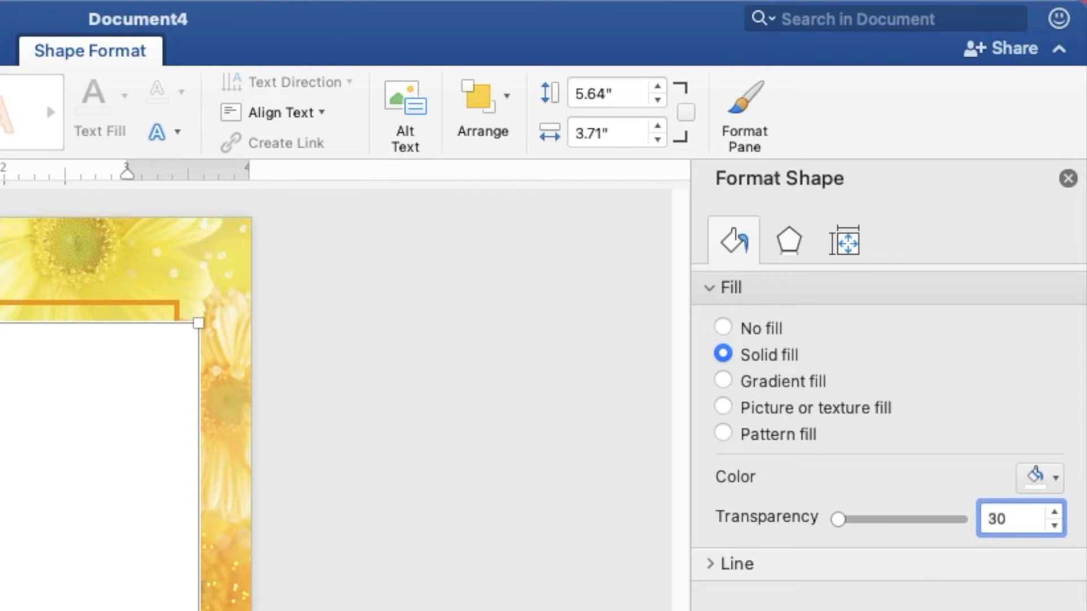
type("0")
key("Return")
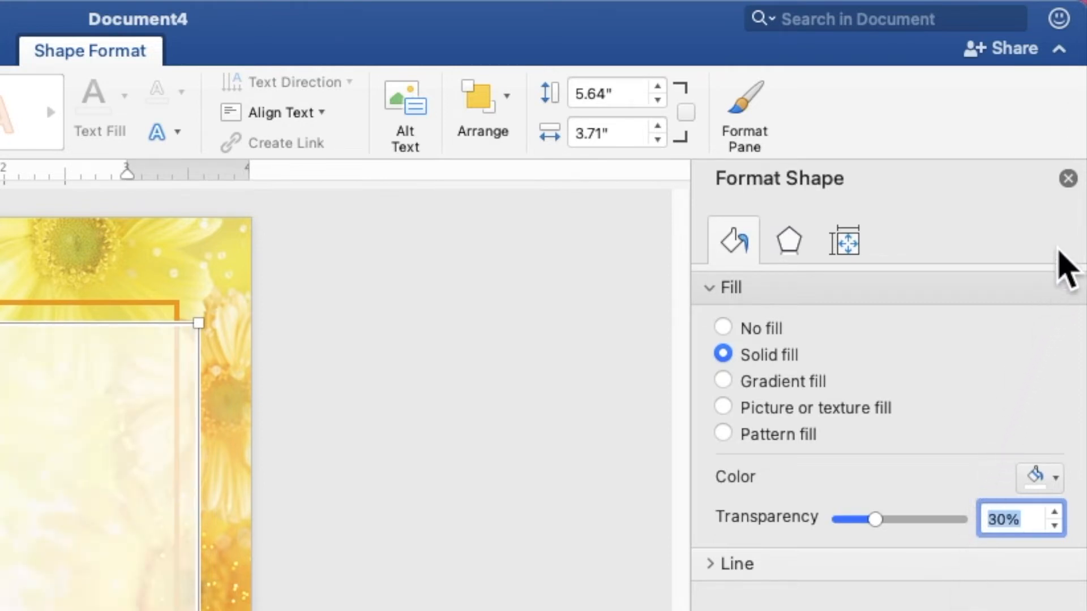
left_click(1069, 180)
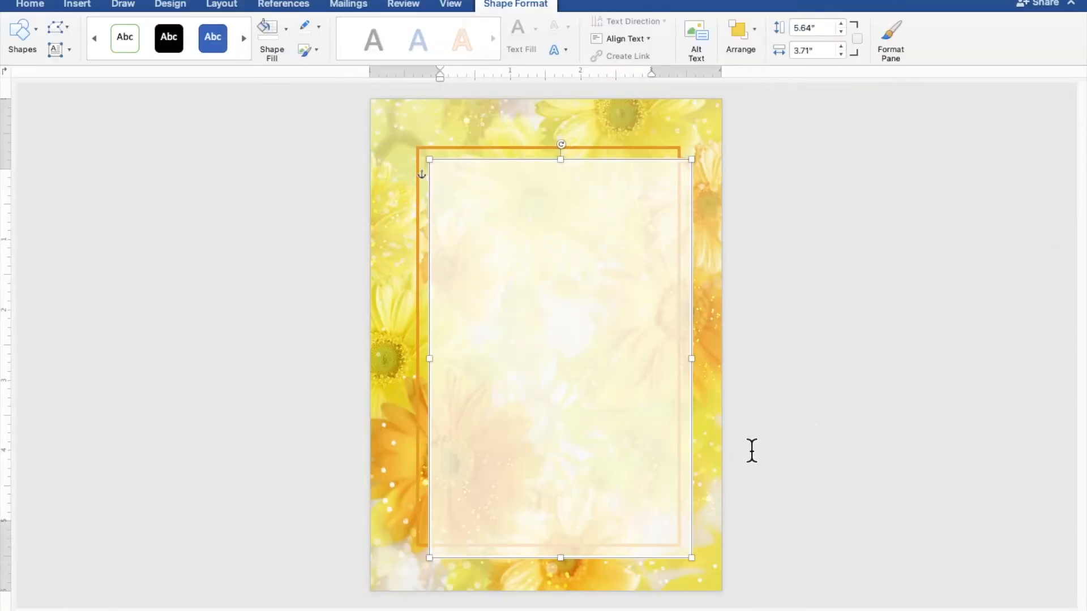
- Shrink the panel to 3.42" × 5.34" inside the orange frame and nudge it left
left_click_drag(690, 558, 670, 536)
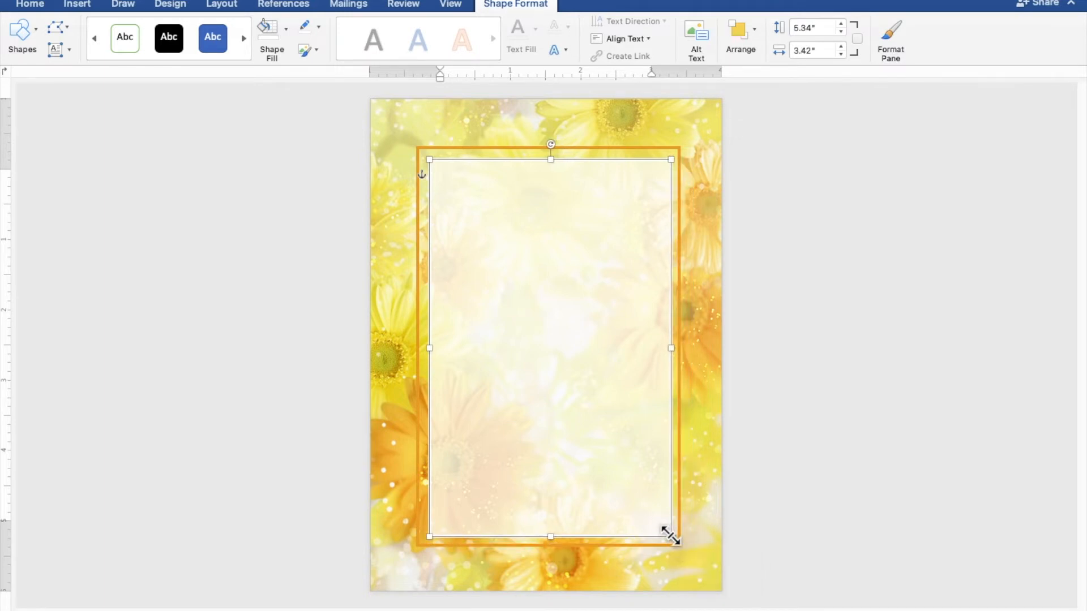
key("Left")
key("Left")
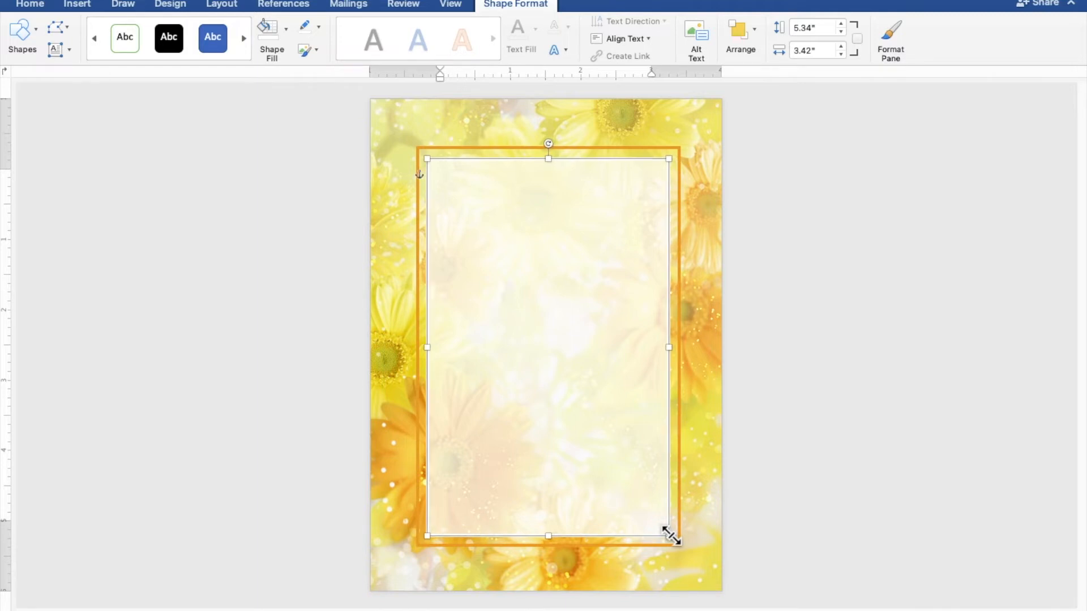
left_click(825, 499)
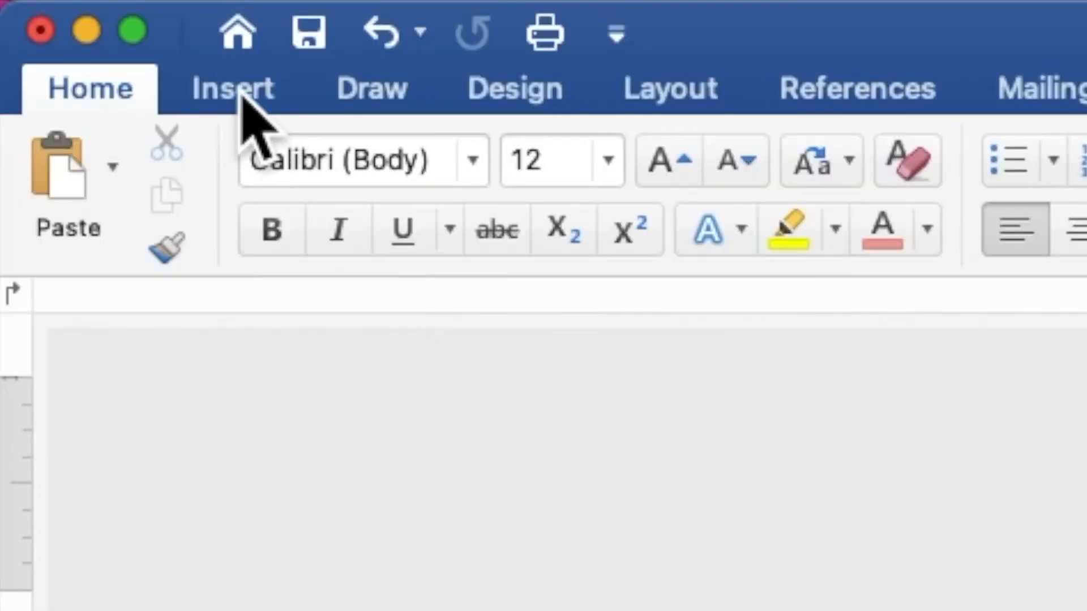
- Draw a 3.42" × 3.57" rectangle from the frame's top-left corner over the panel
left_click(80, 5)
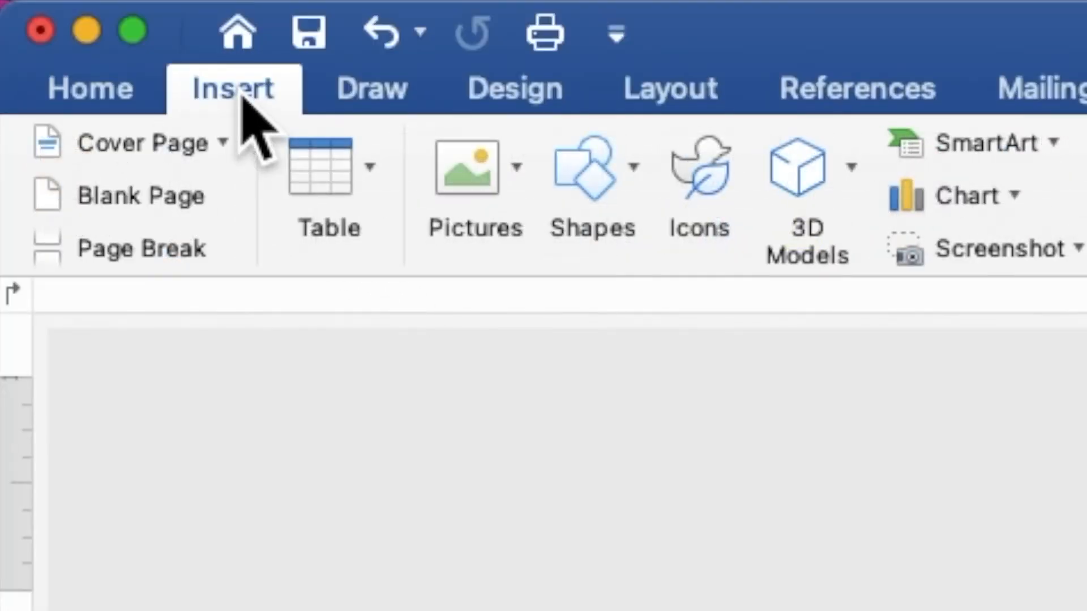
left_click(600, 170)
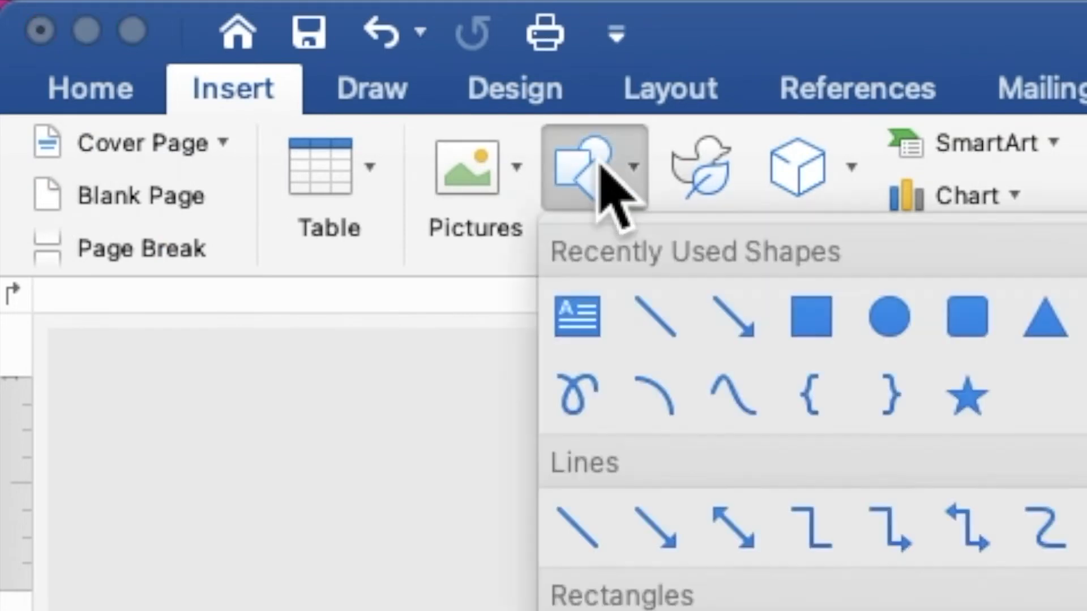
left_click(827, 322)
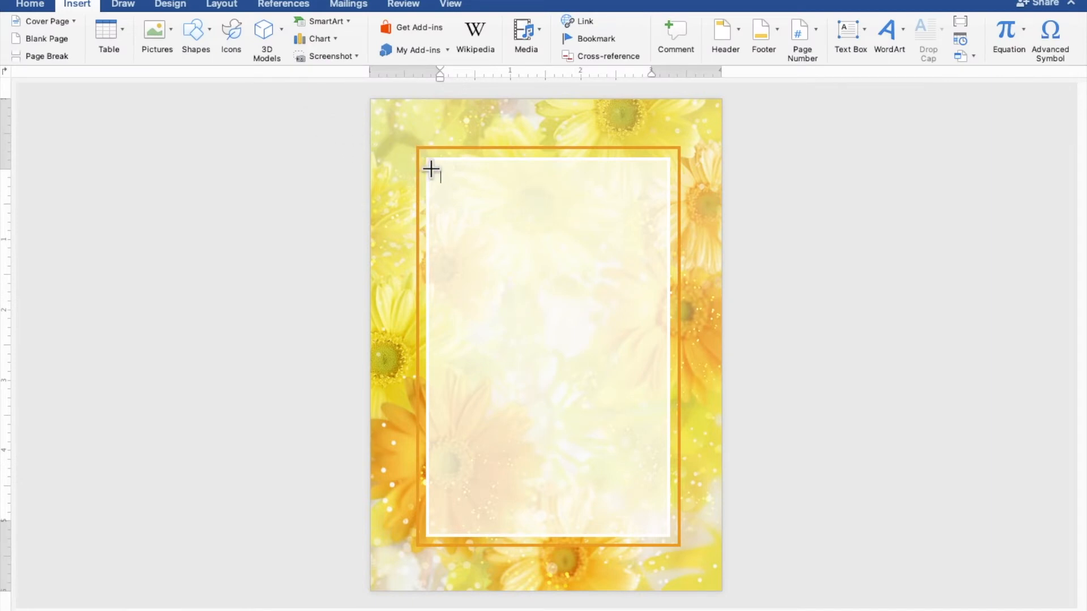
mouse_move(430, 171)
left_mouse_down()
mouse_move(617, 381)
mouse_move(668, 420)
left_mouse_up()
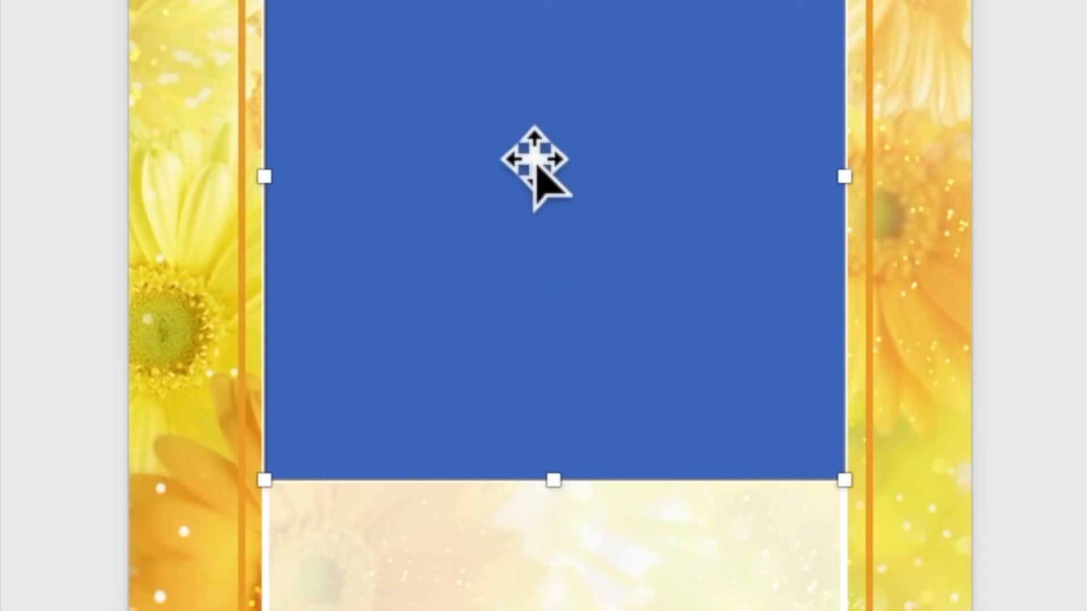
- Start adding text inside the new blue rectangle
right_click(535, 161)
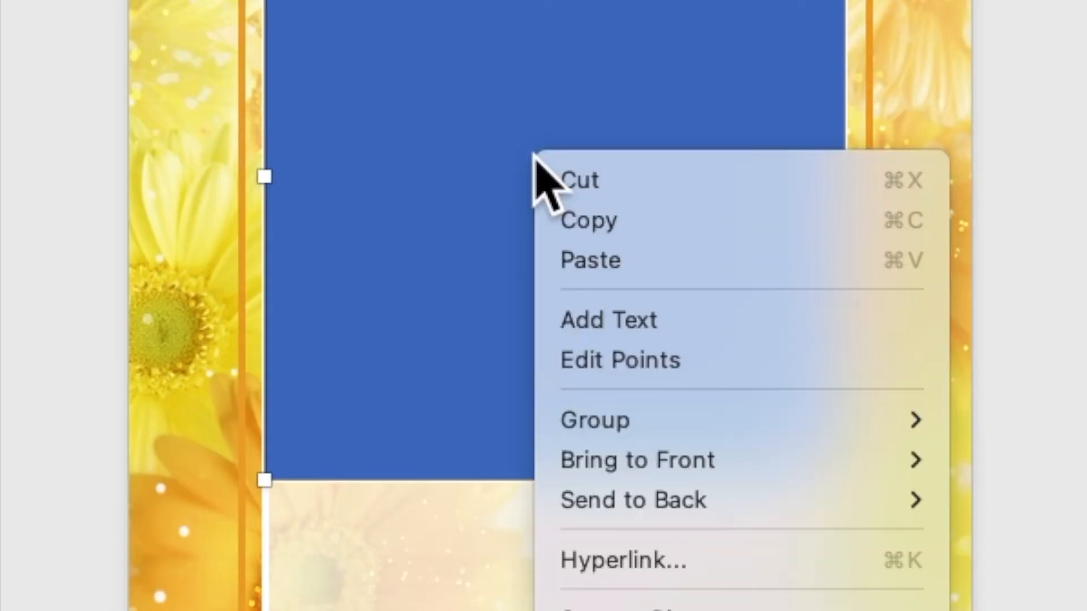
left_click(626, 321)
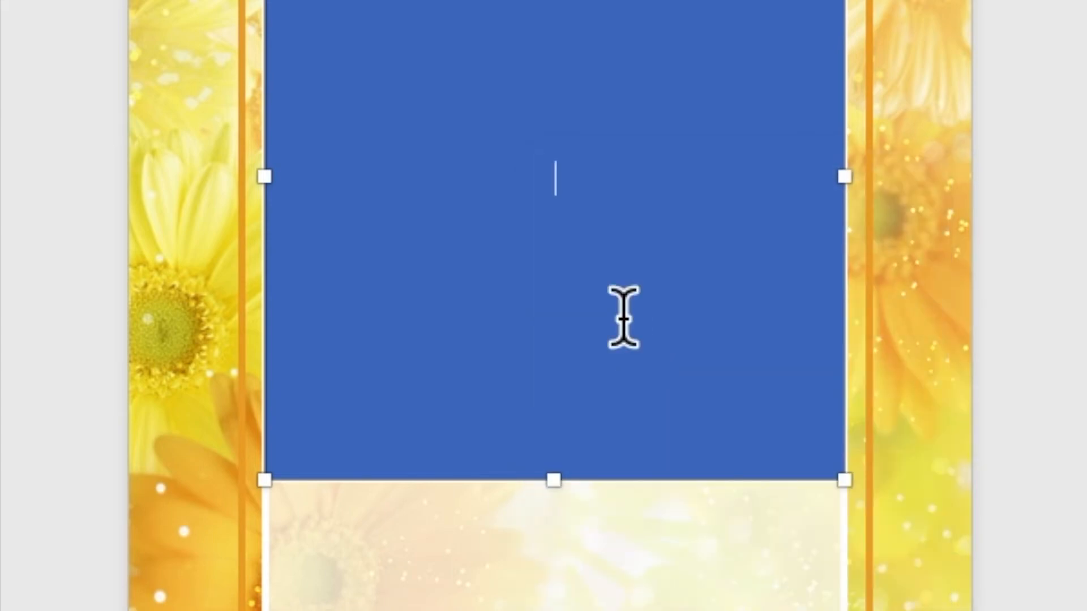
scroll(577, 354, "up", 10)
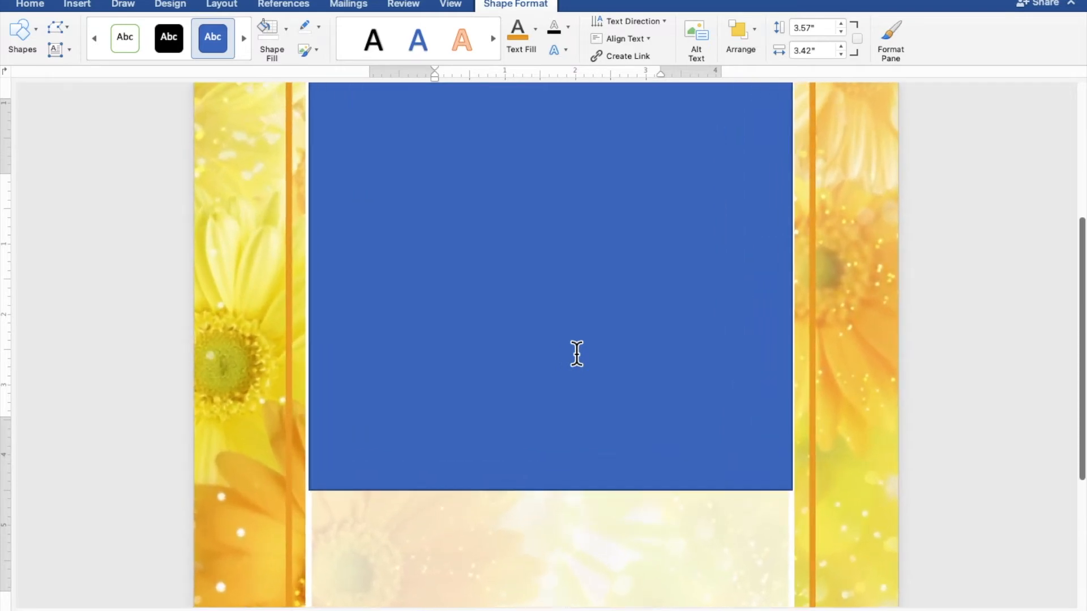
scroll(577, 354, "up", 2)
scroll(577, 354, "up", 4)
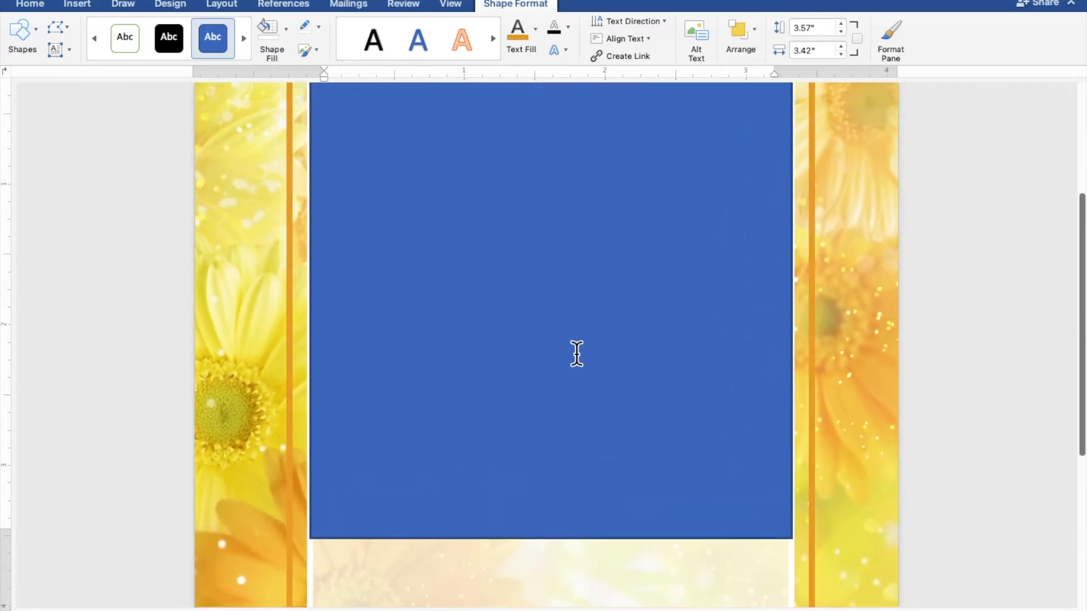
scroll(577, 354, "down", 1)
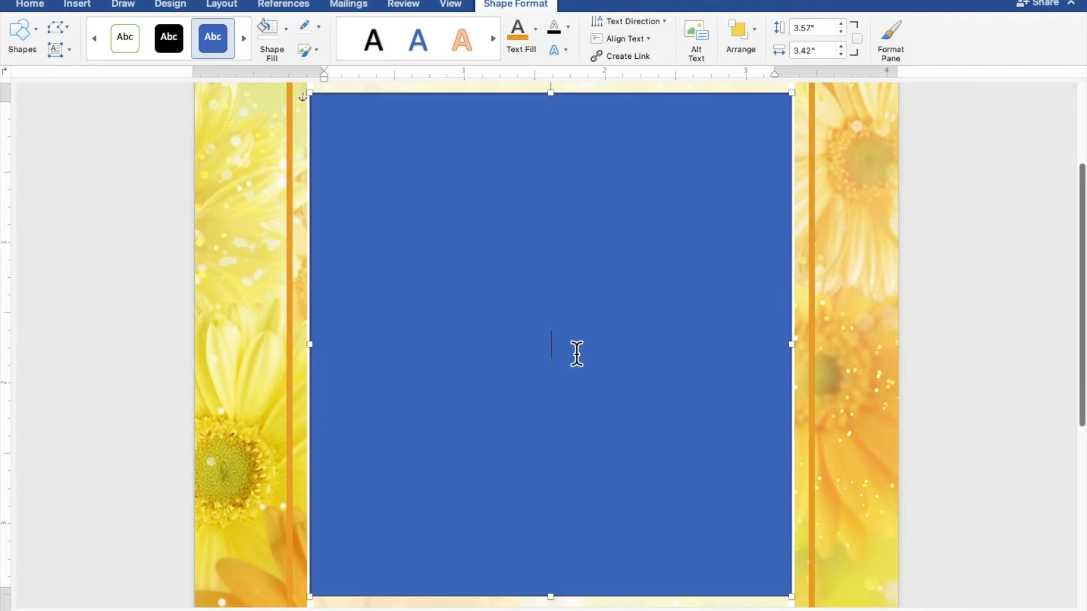
- Type the heading TOGETHER WITH THEIR FAMILIES, the groom's name, and AND on separate lines
type("TOGETHE")
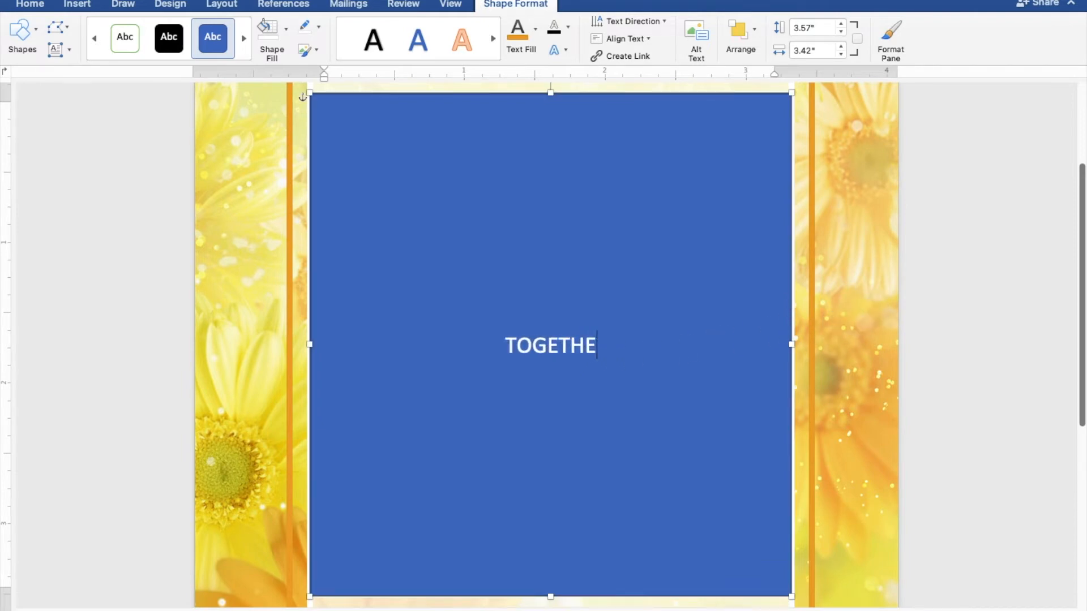
type("R WITH THEIR FAMILIES")
key("Return")
key("Return")
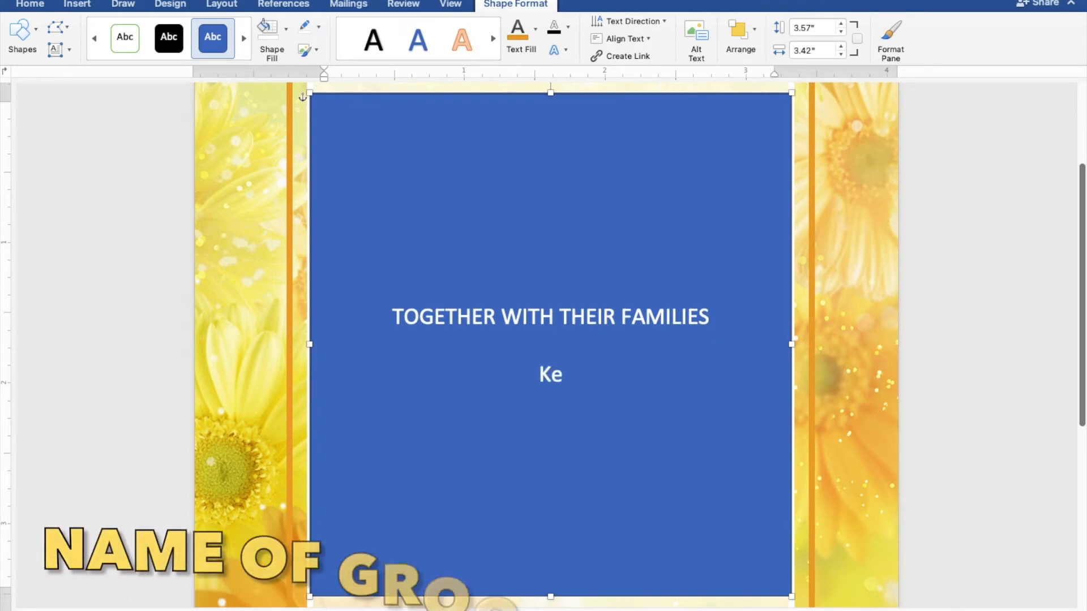
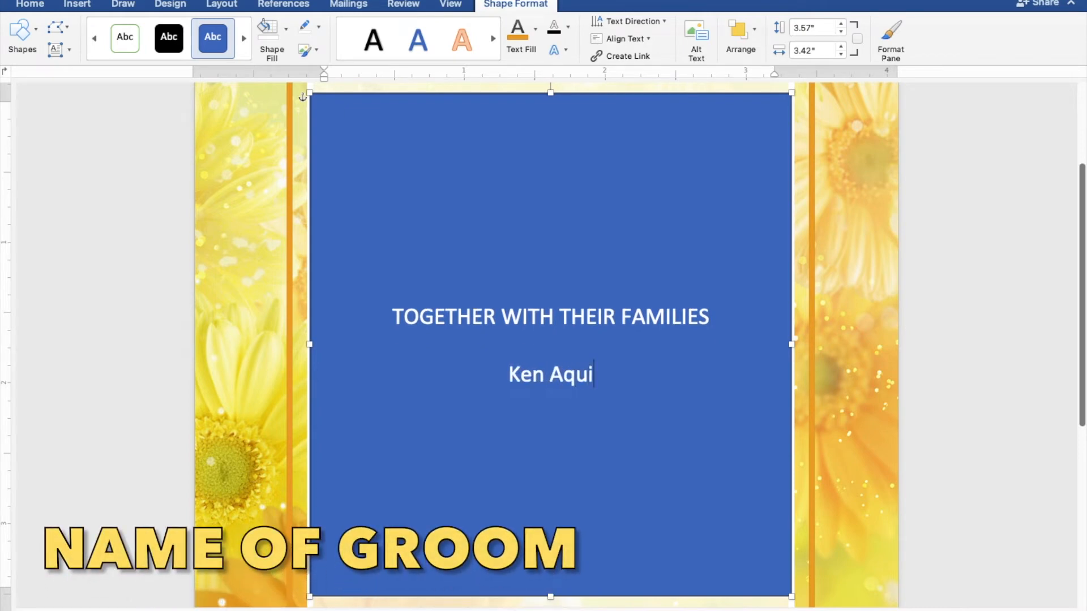
key("Return")
type("AN")
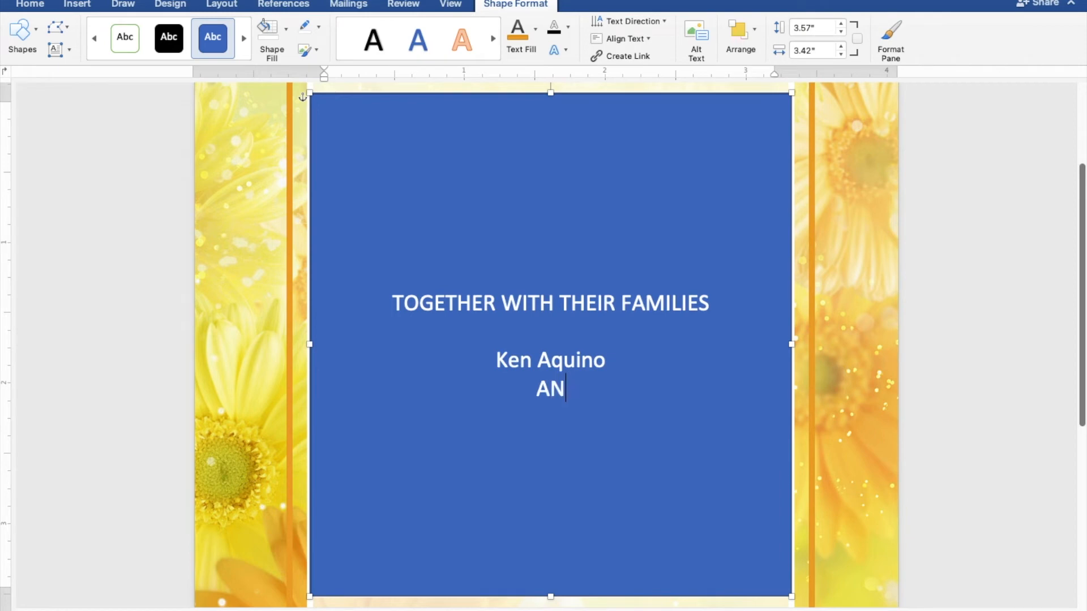
type("D")
key("Return")
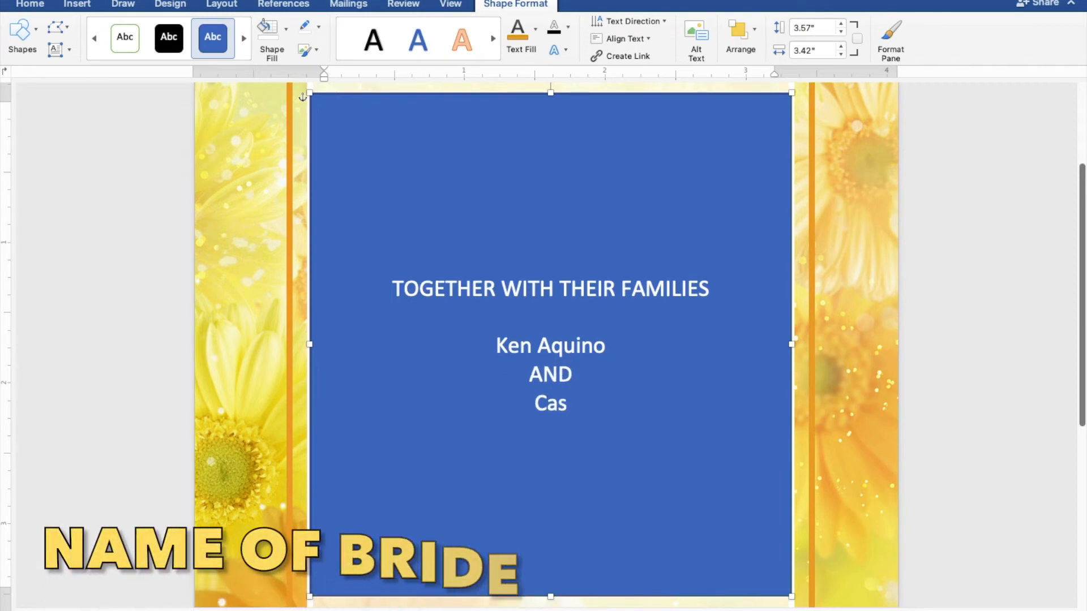
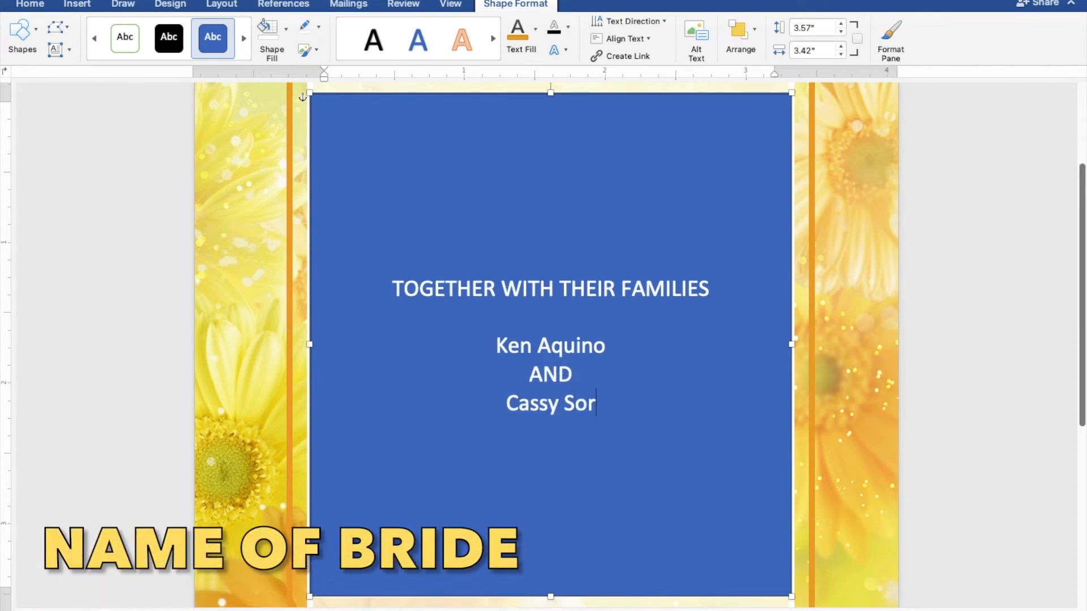
- Add the bride's name and REQUEST THE PLEASURE OF YOUR PRESENCE, fixing the extra E
key("Return")
key("Return")
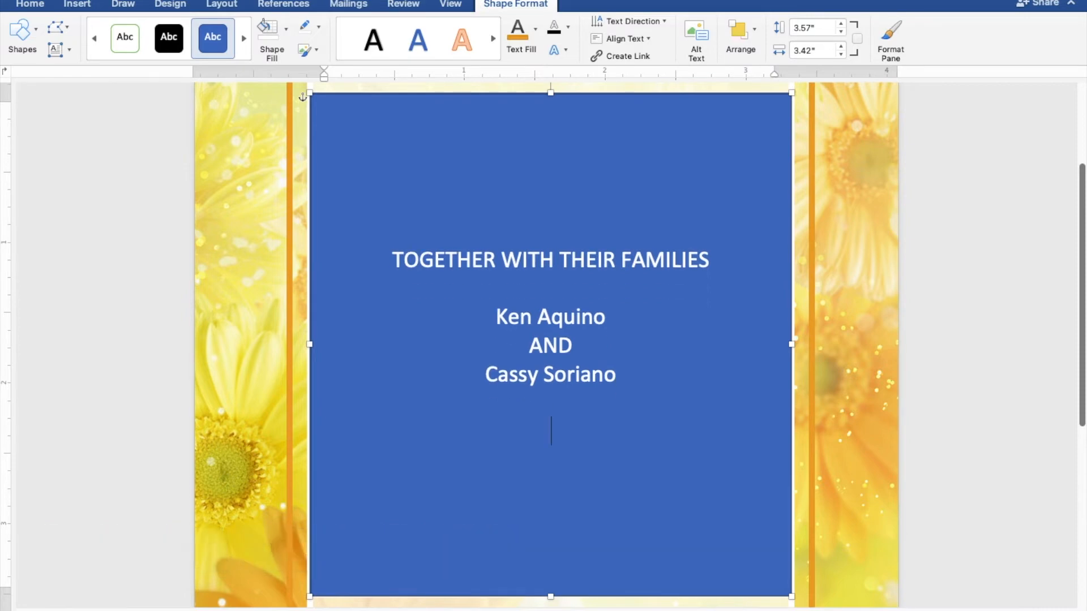
type("REQUEST T")
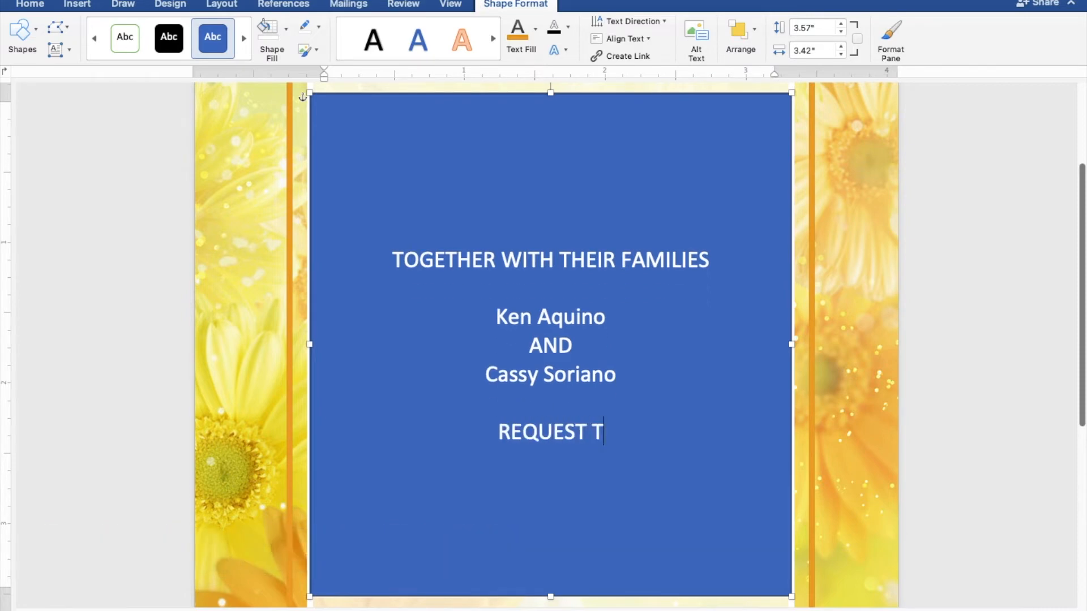
type("HE PLE")
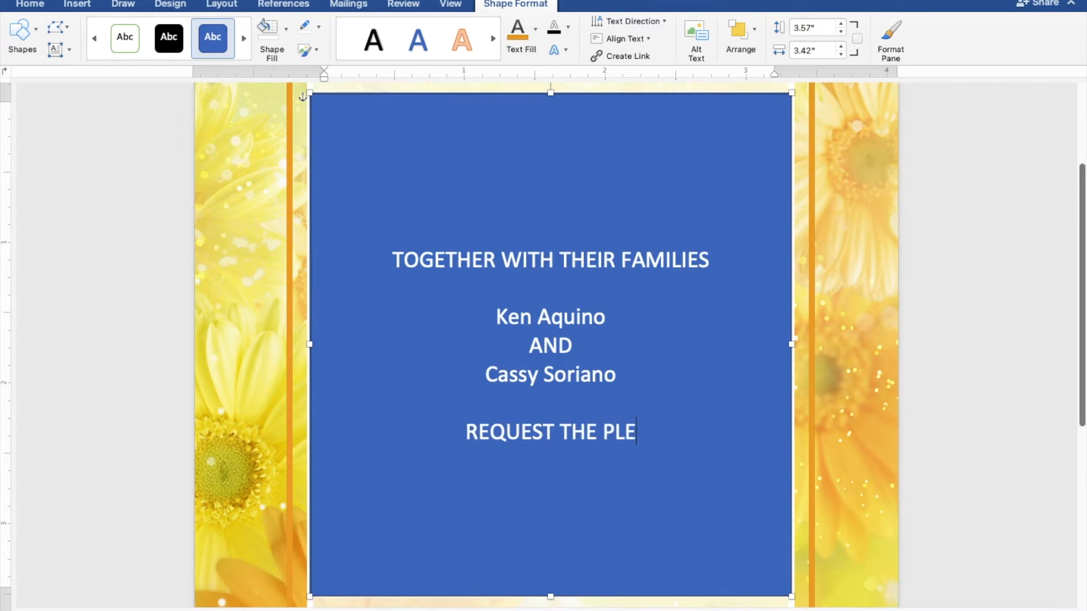
type("ASUREE O")
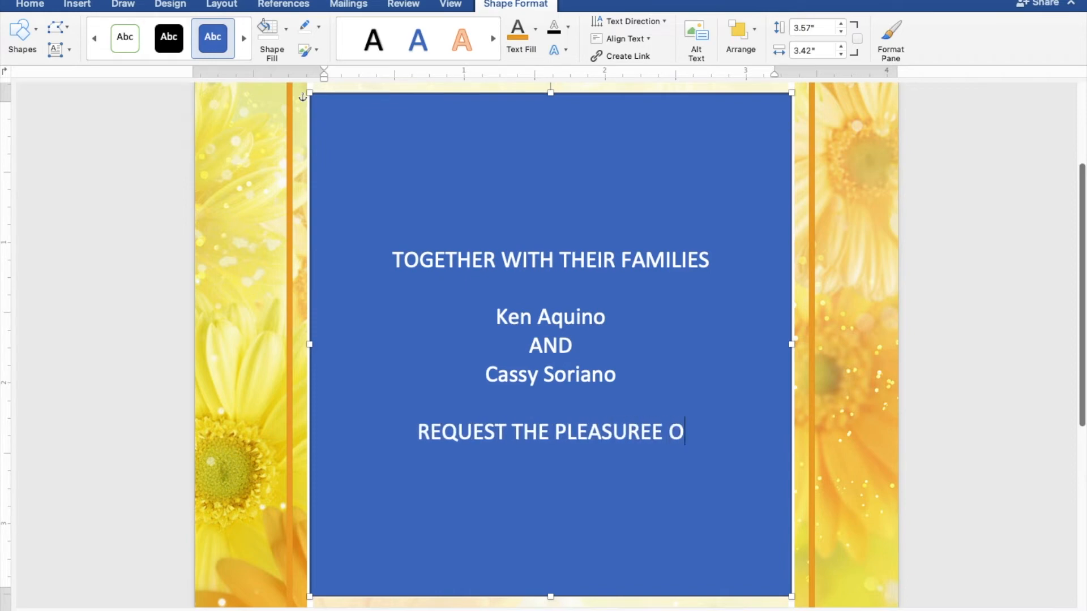
type("F YOUR ")
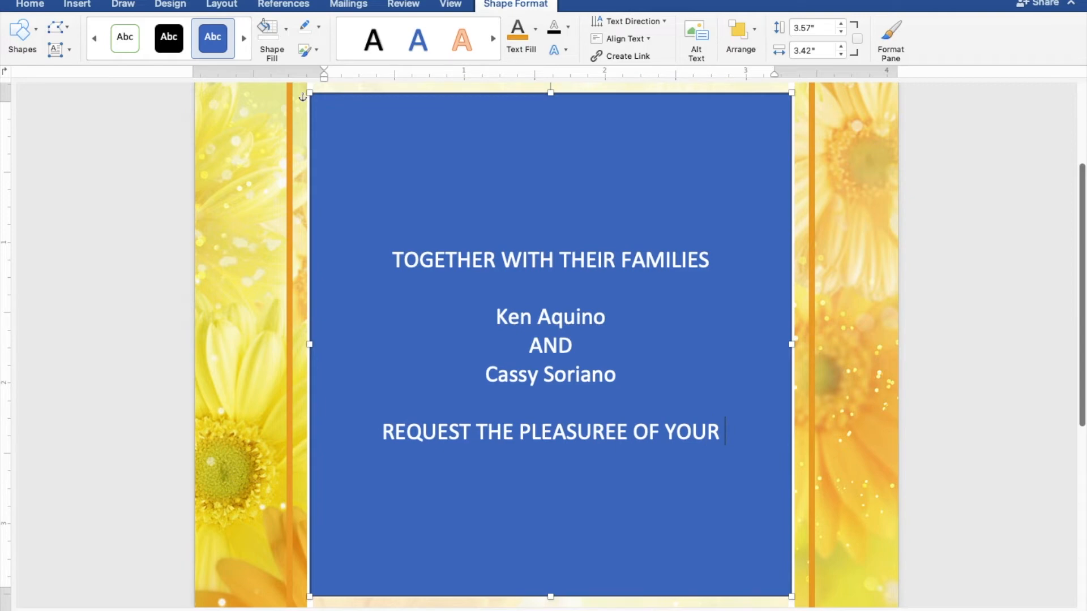
type("P")
type("RESE")
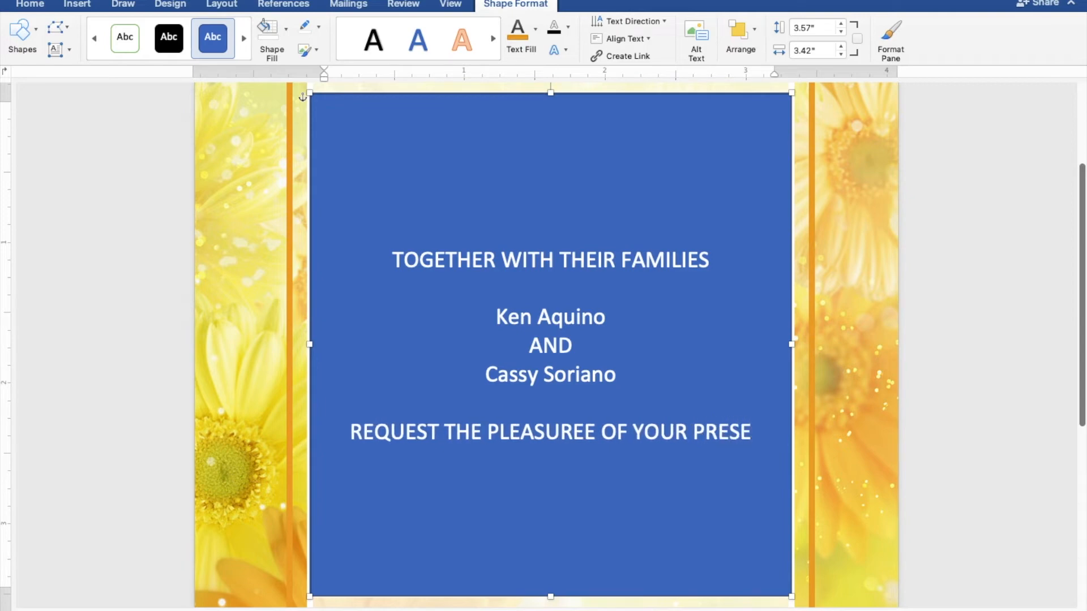
type("NCE")
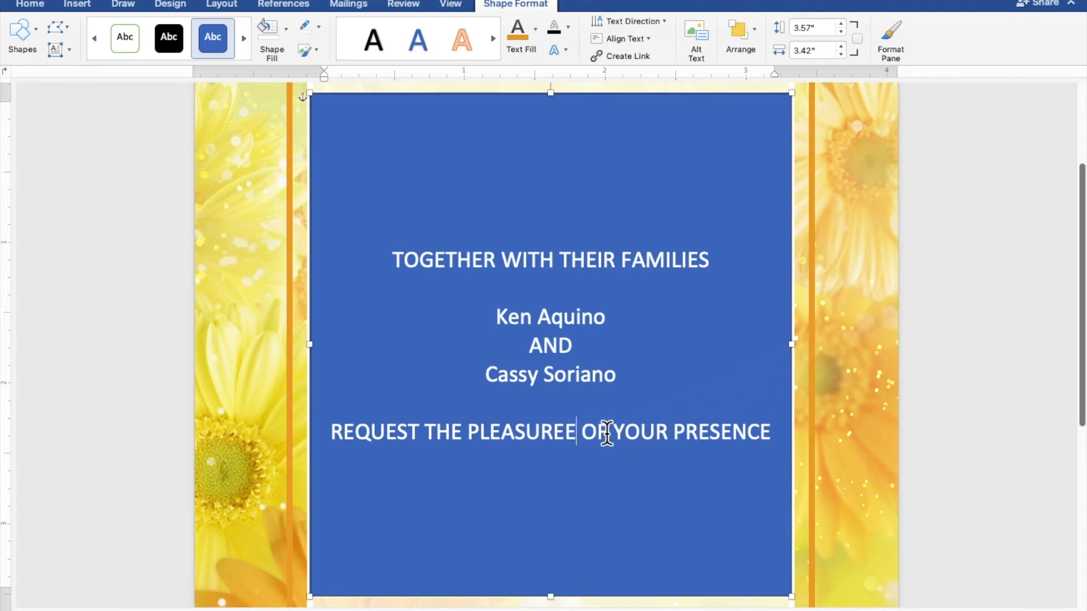
key("BackSpace")
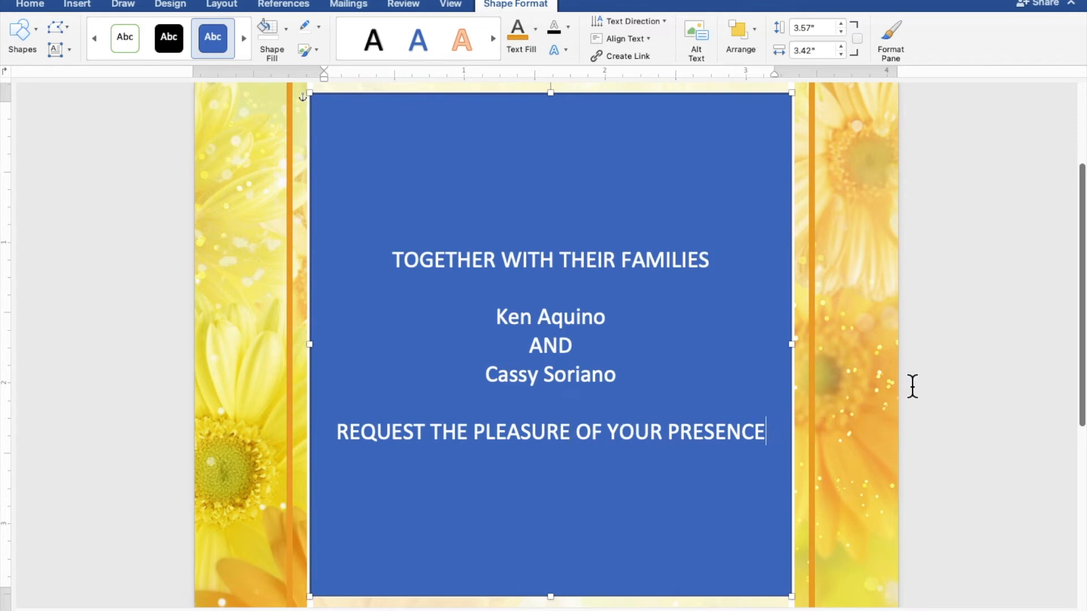
- Add the lines AS THEY JOYFULLY UNITE IN MARRIAGE, SUNDAY, and MARCH 27, 2022
key("Return")
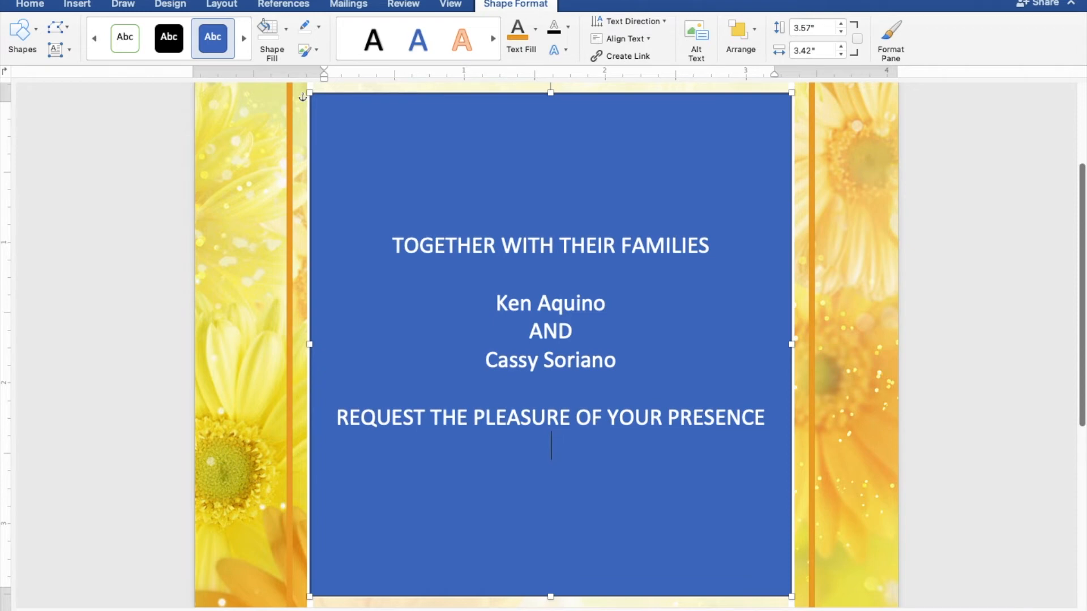
type("AS THEY JO")
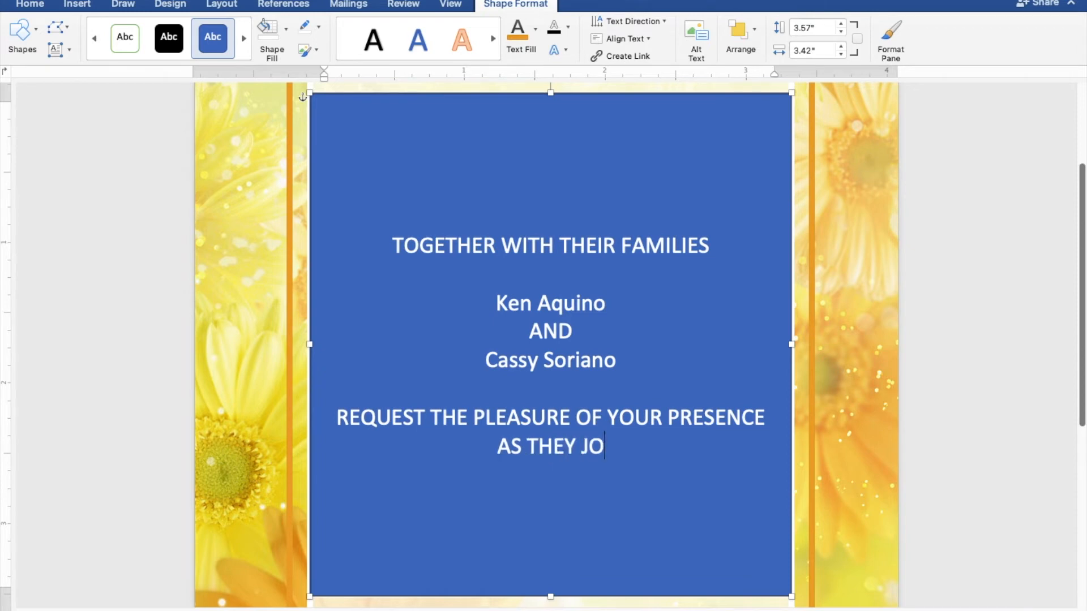
type("YFULLY")
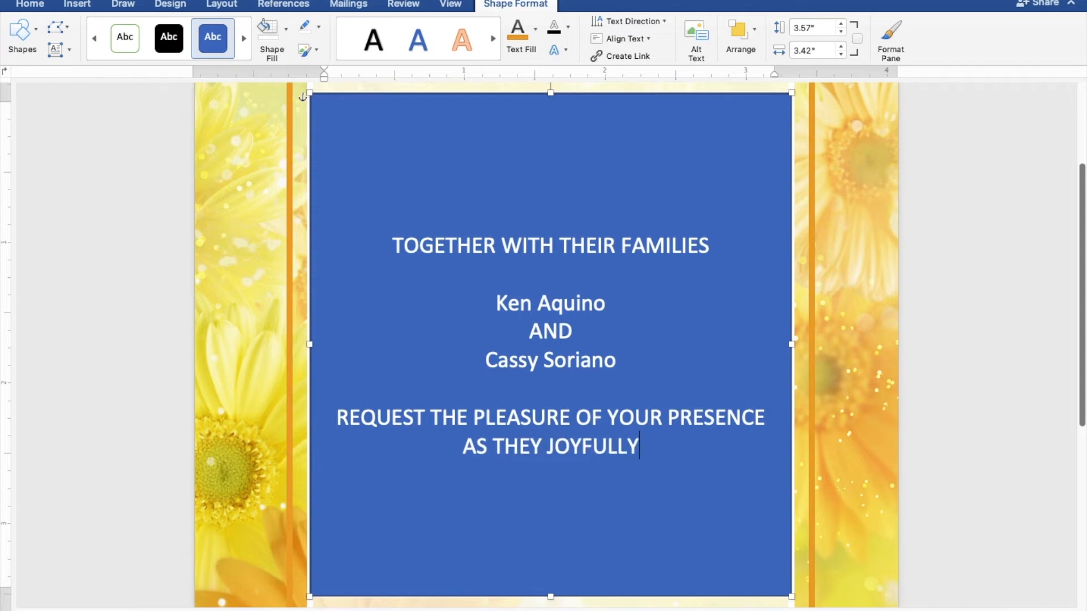
type(" UNITE")
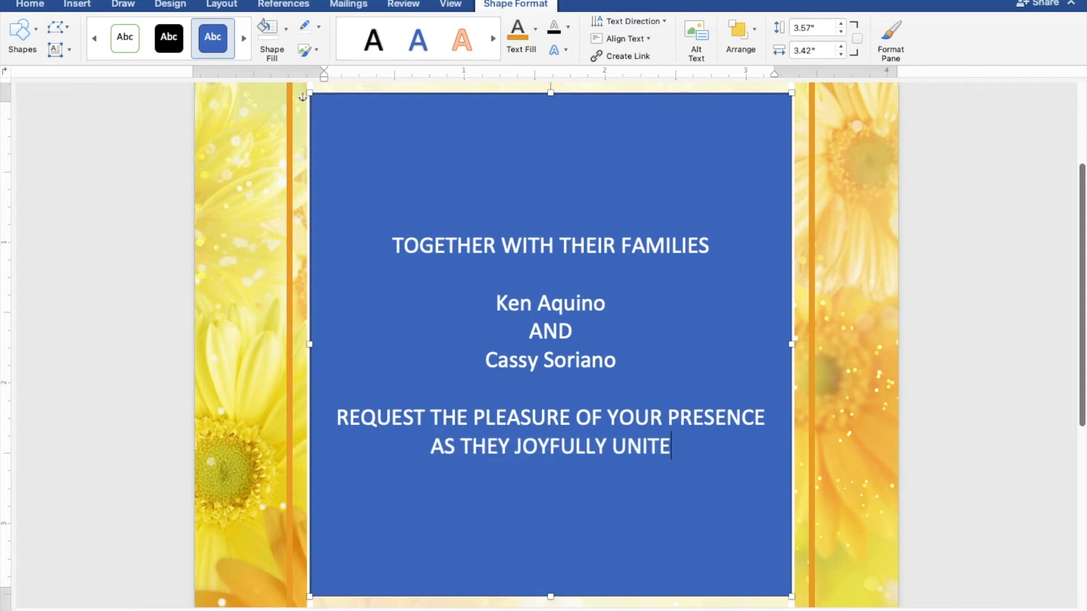
type(" IN MARRIAGE")
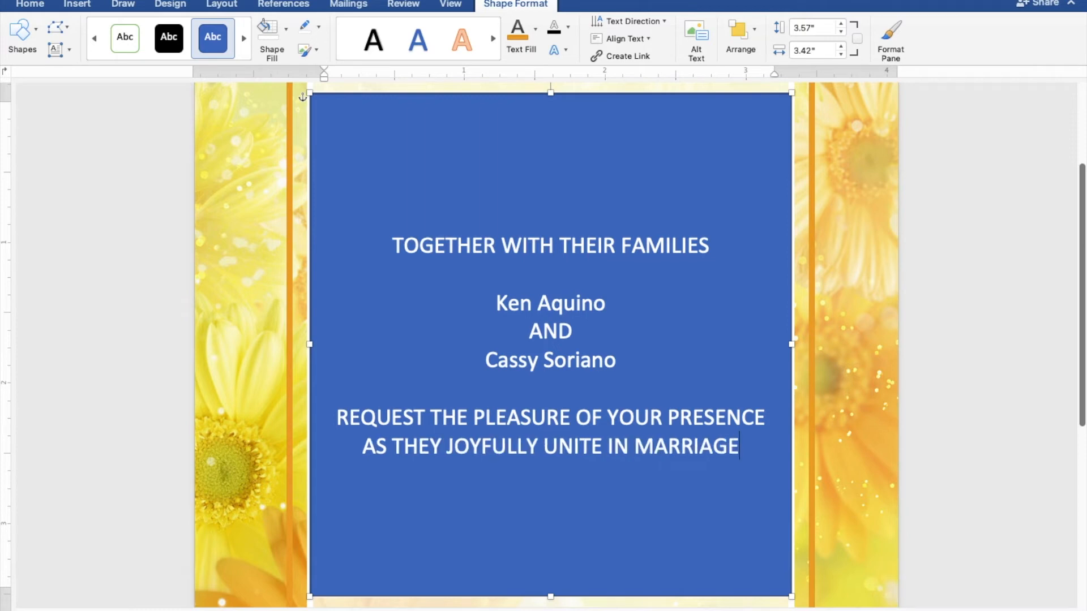
key("Return")
type("SUNDAY")
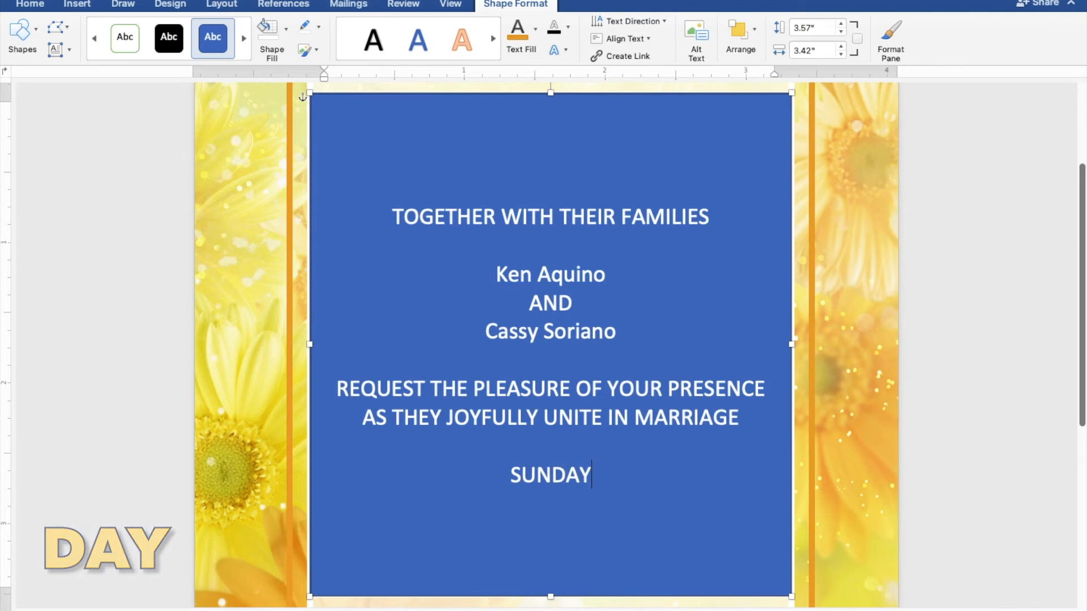
key("Return")
type("MARCH ")
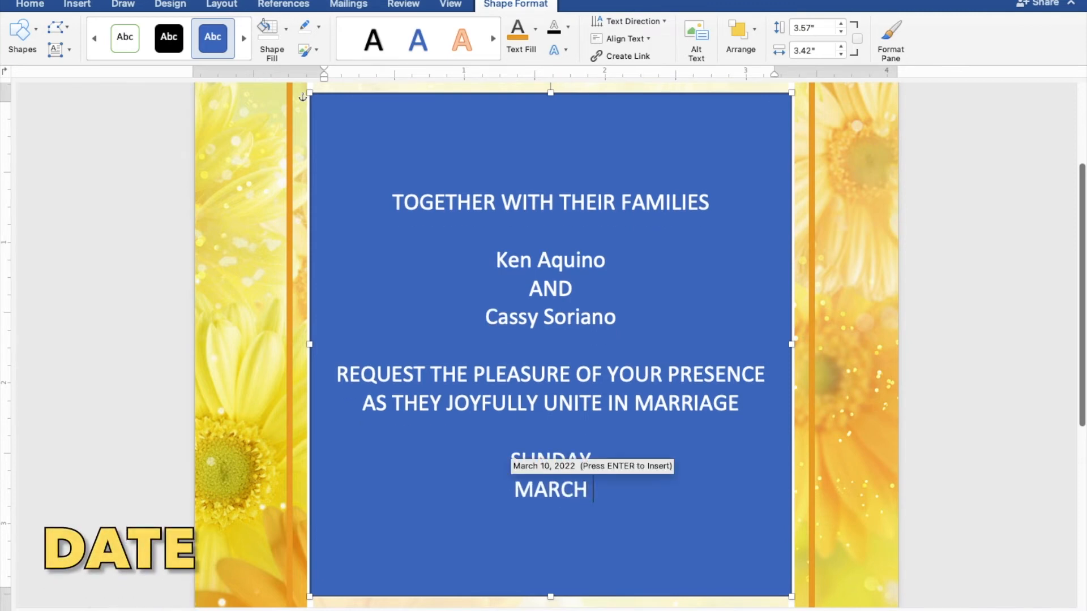
type("27, 2022")
- Add TEN O'CLOCK IN THE MORNING, ST. THOMAS AQUINAS PARISH CHURCH, MANGALDAN PANGASINAN, Reception to follow
key("Return")
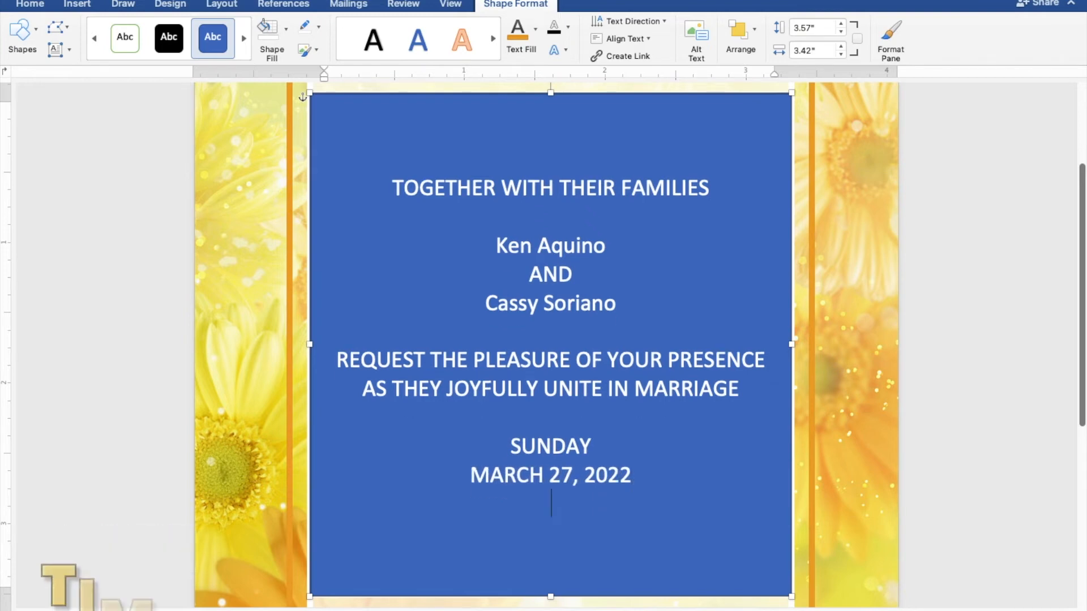
type("TEN O")
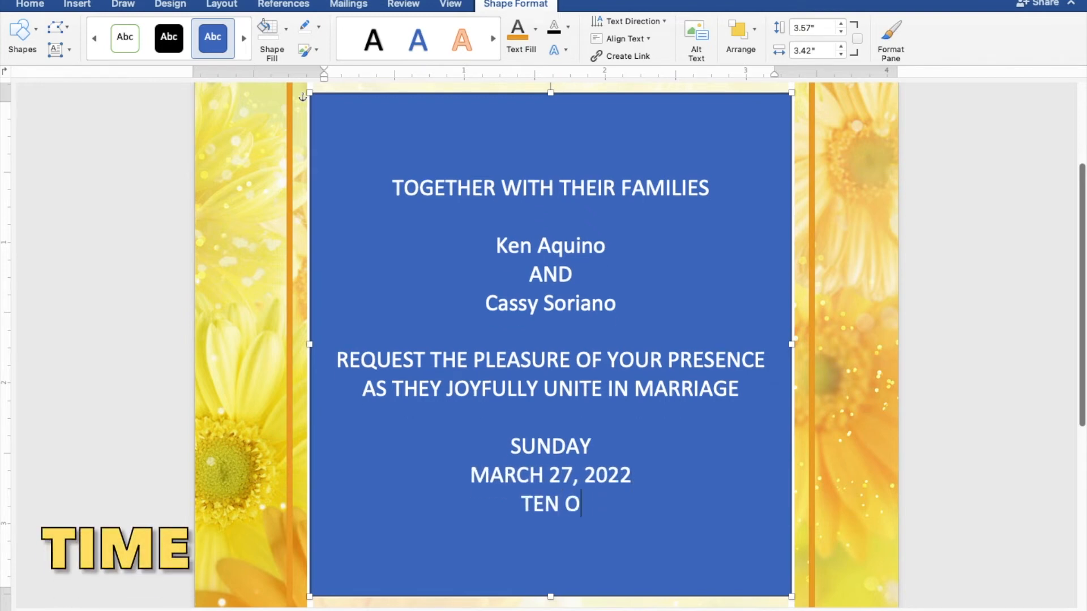
type("'CLOCK ")
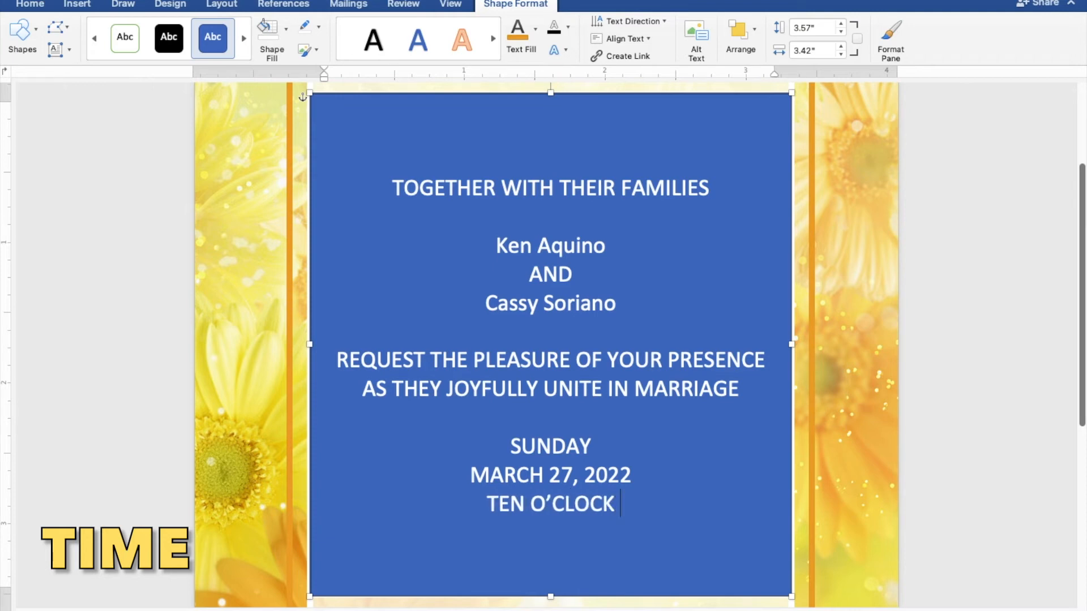
type("IN THE ")
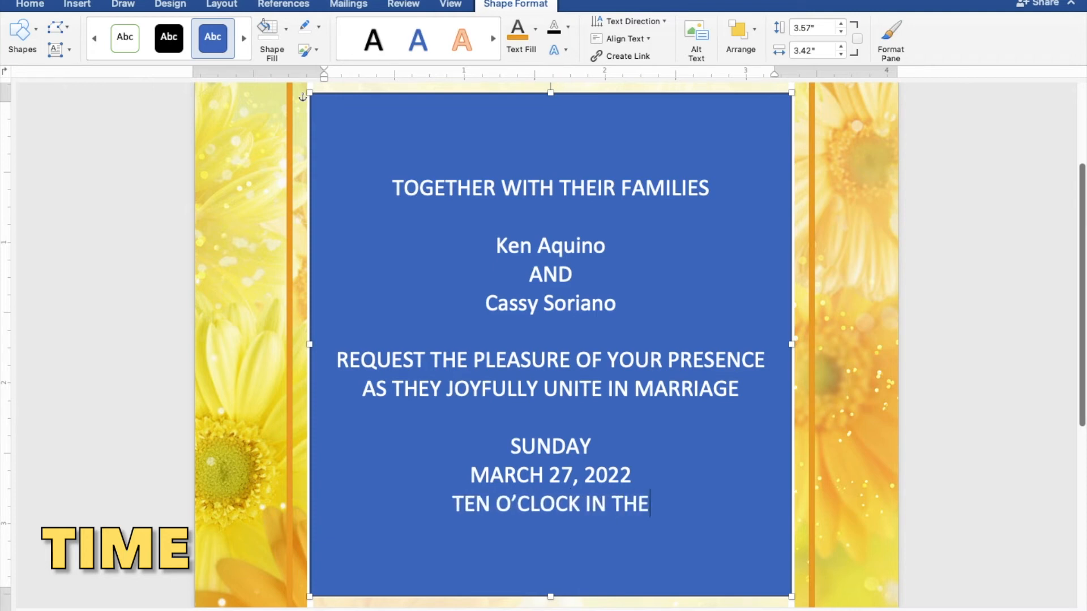
type("MORNING")
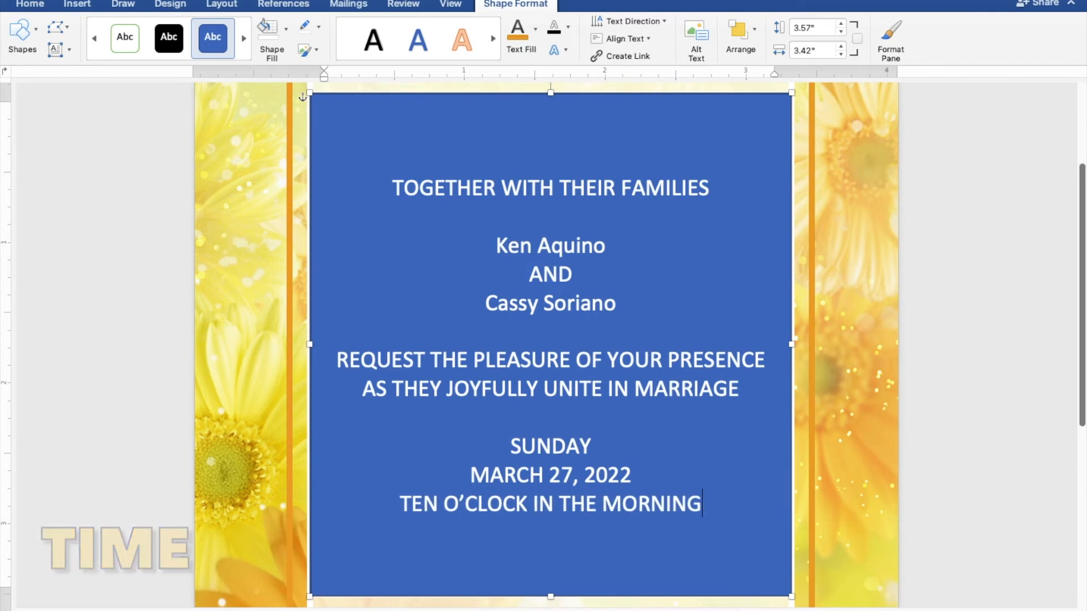
key("Return")
type("ST")
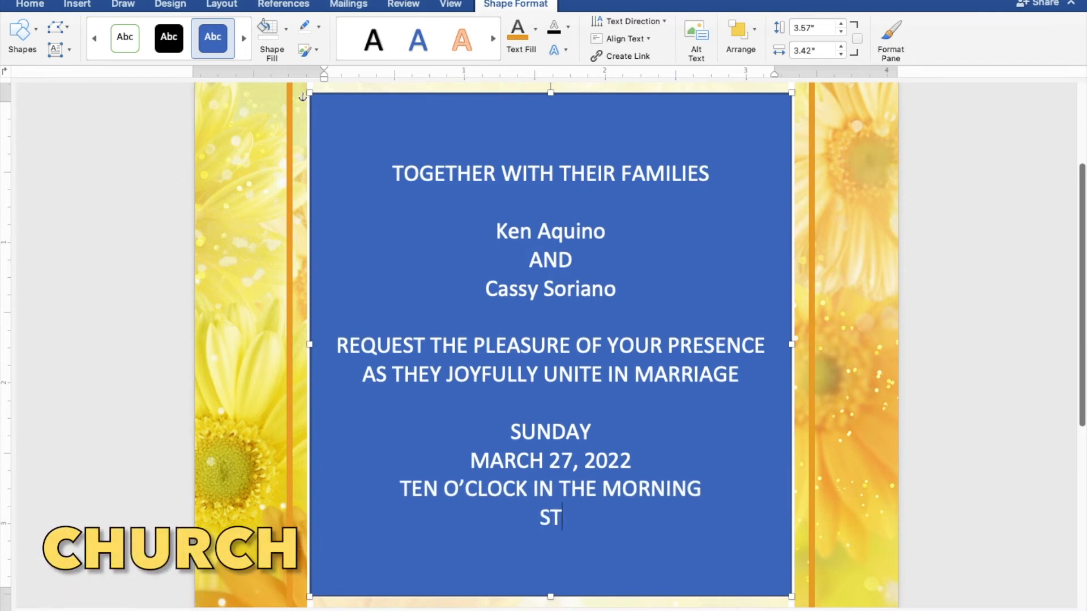
type(". THOMA")
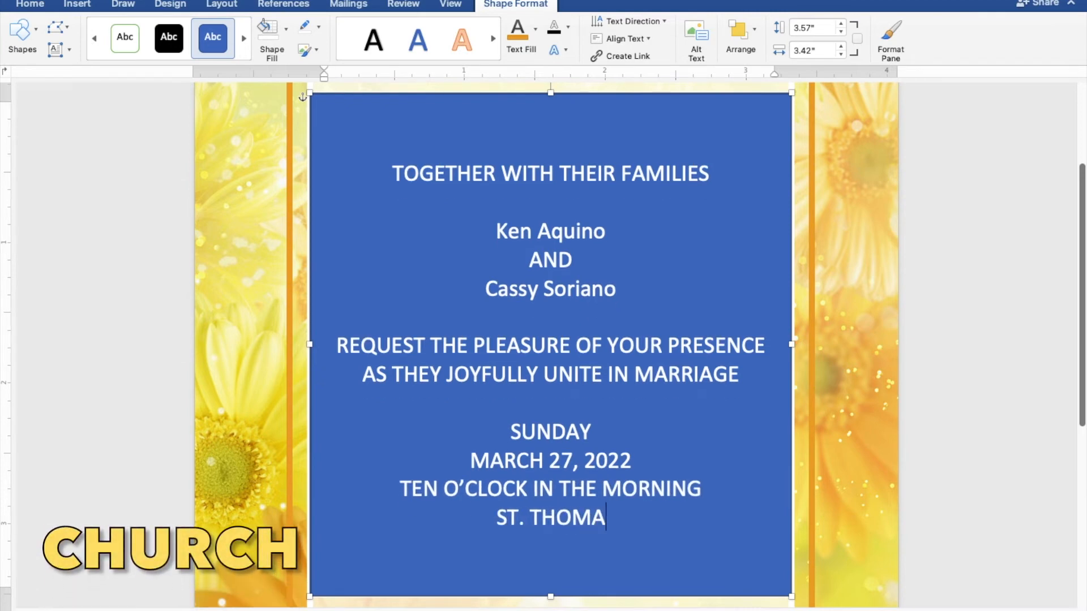
type("S AQUI")
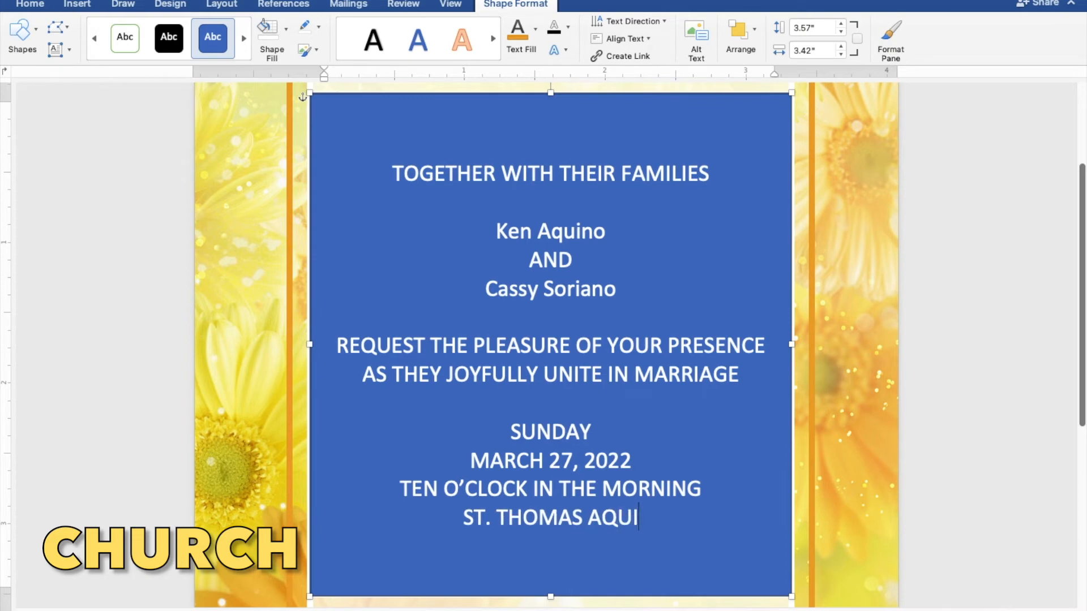
type("NAS PAR")
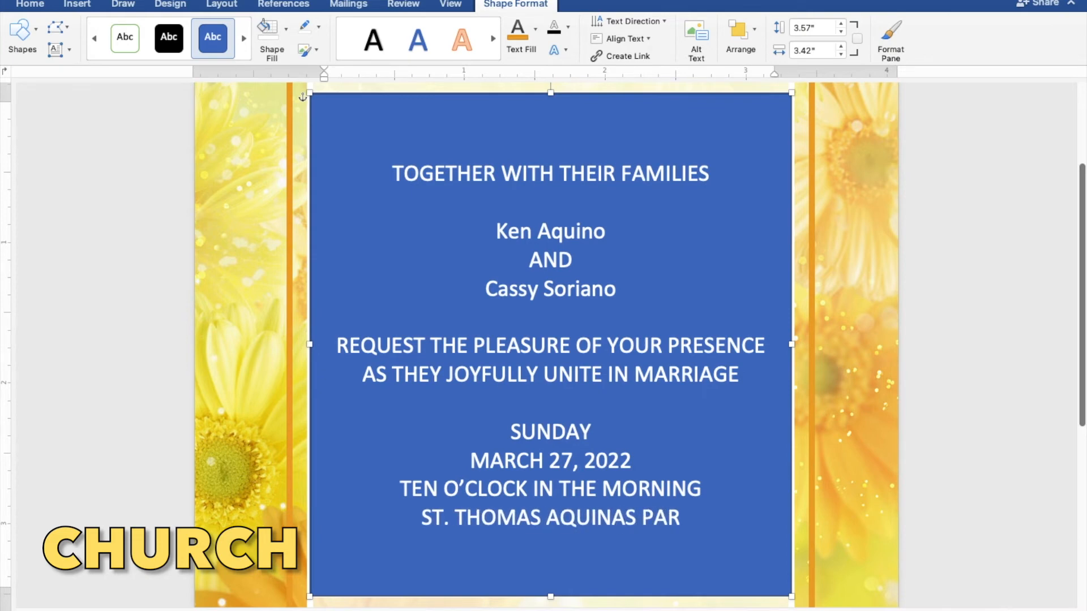
type("ISH CHURCH")
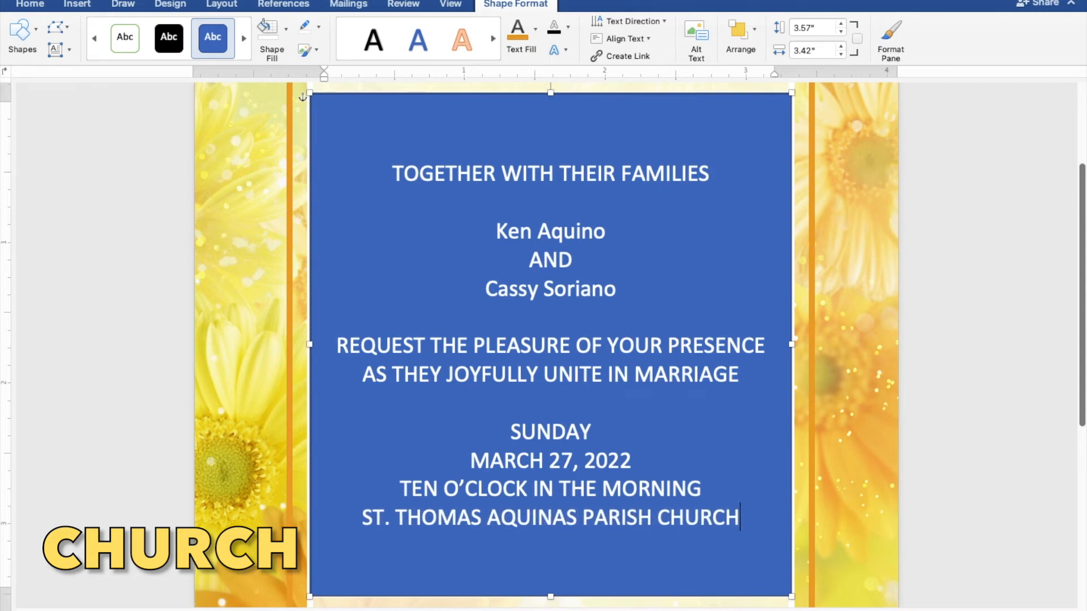
key("Return")
type("MAN")
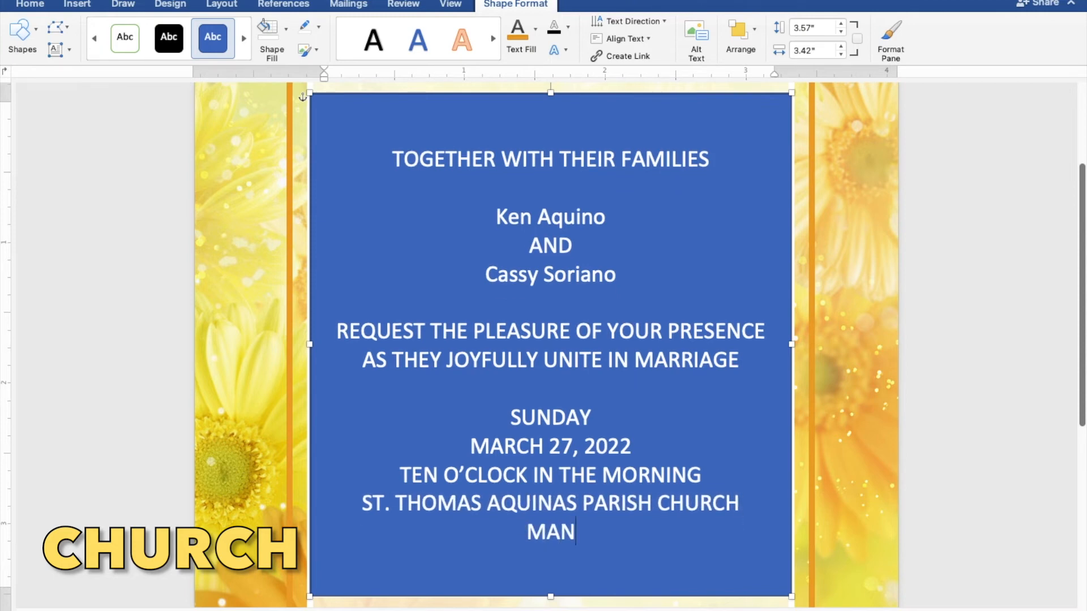
type("GALDAN ")
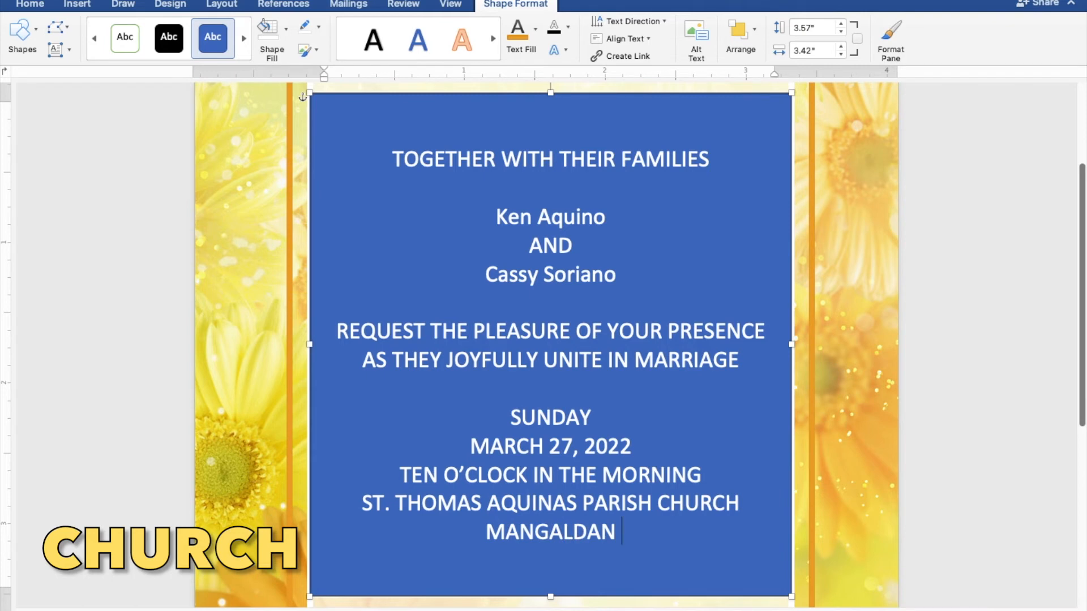
type("PANGASINAN")
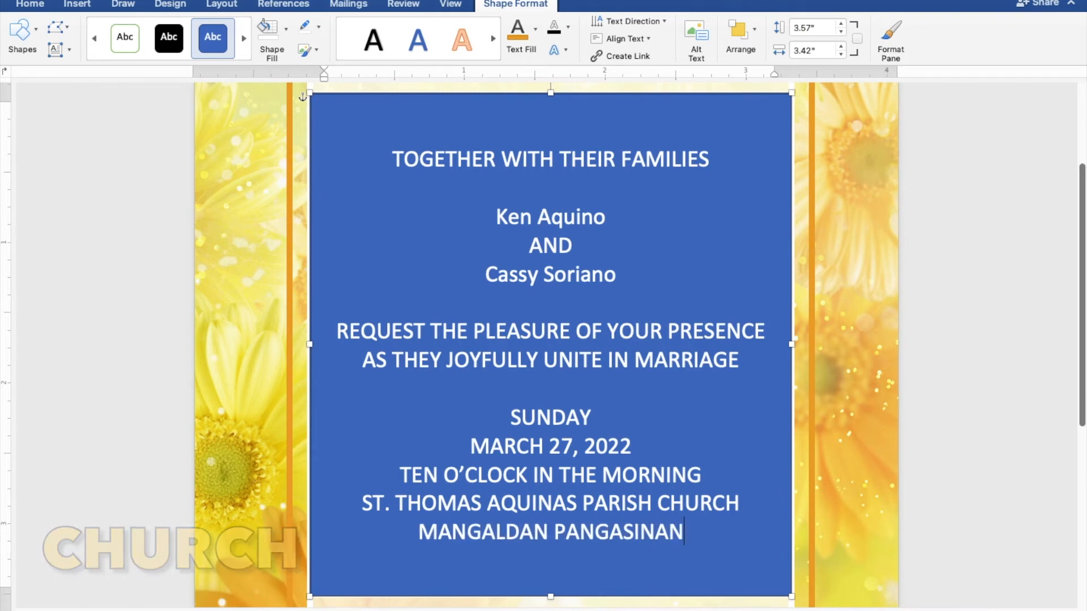
key("Return")
key("Return")
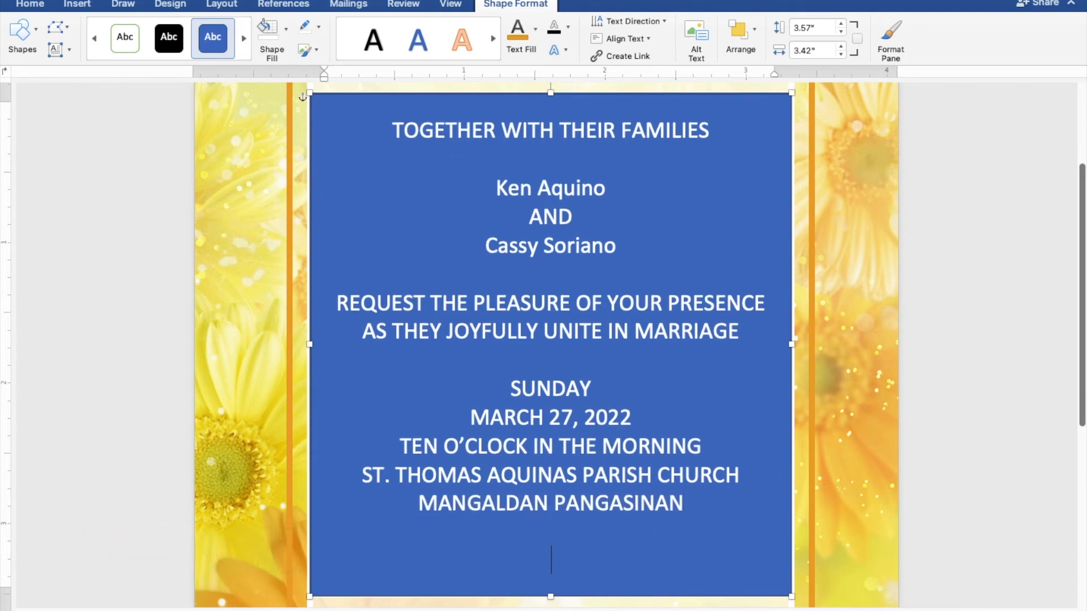
type("Reception to follow")
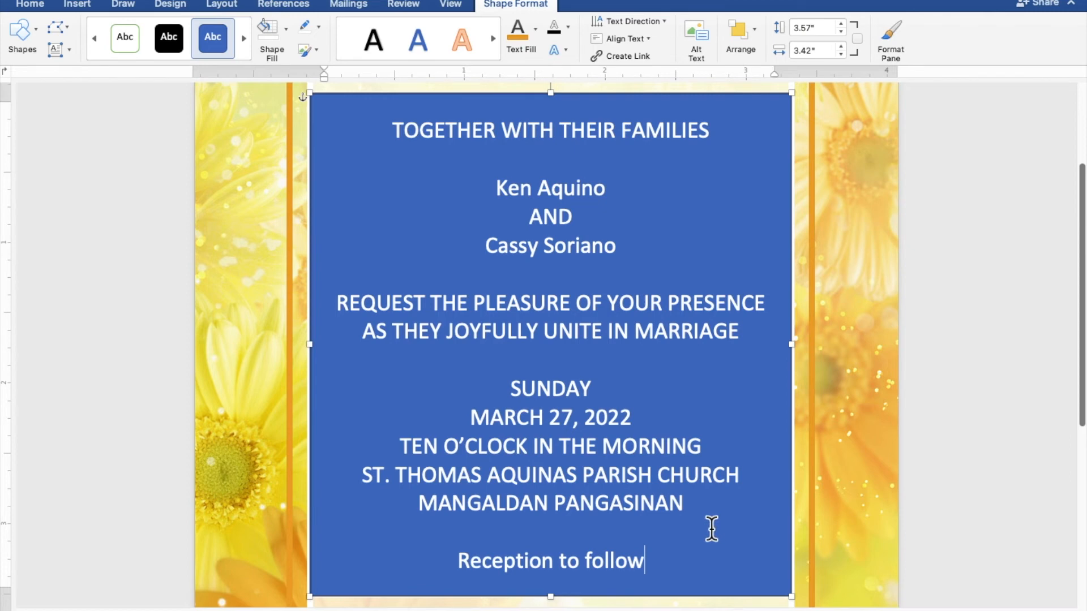
- Remove the text box's blue fill and outline, and colour its text the recent orange-tan
left_click_drag(645, 561, 388, 139)
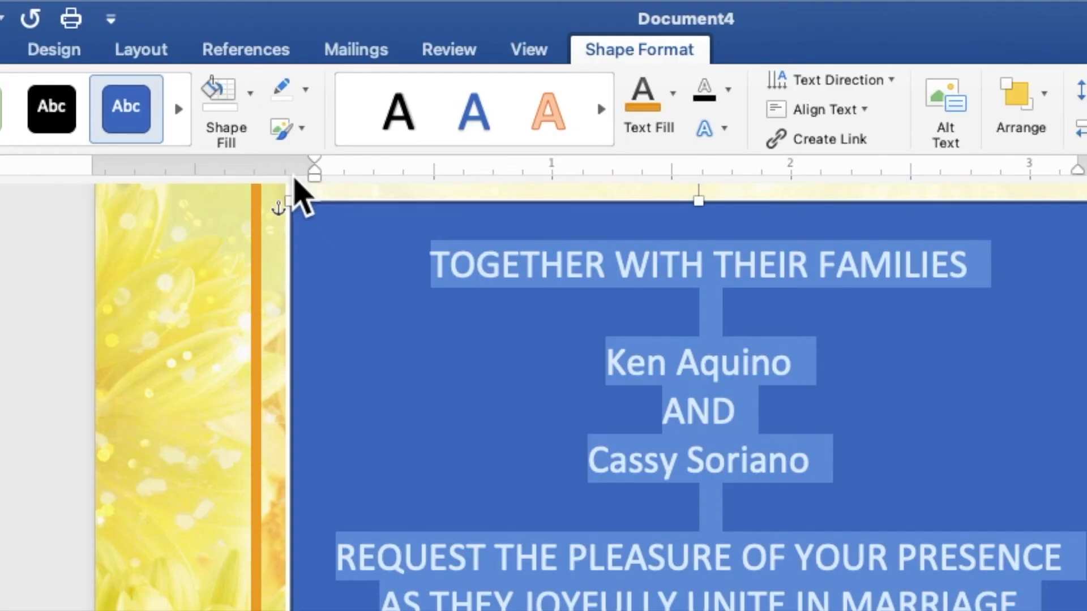
left_click(288, 35)
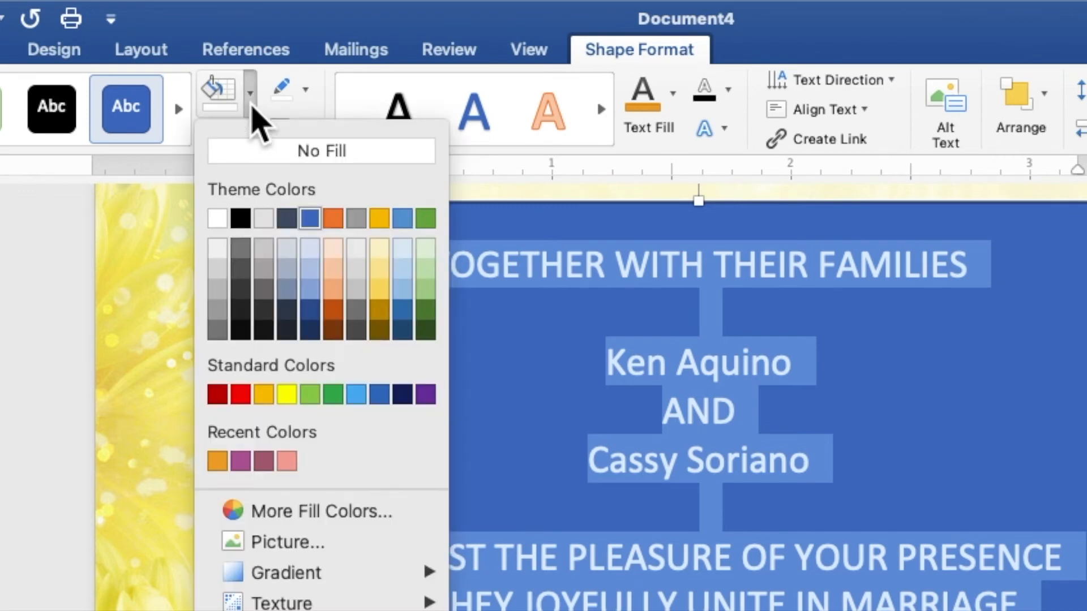
left_click(262, 150)
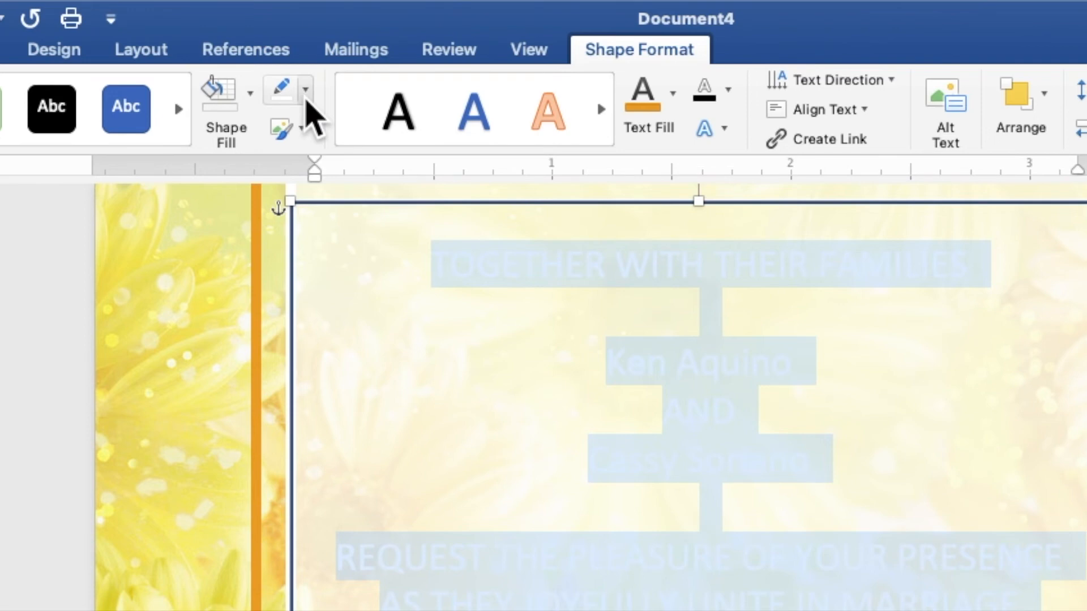
left_click(306, 91)
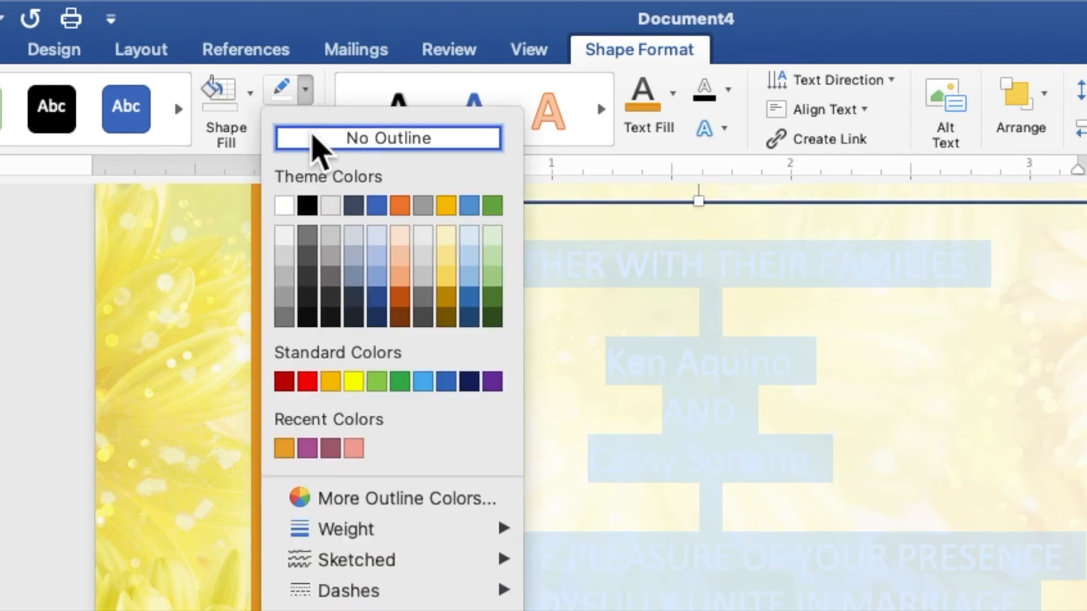
left_click(314, 139)
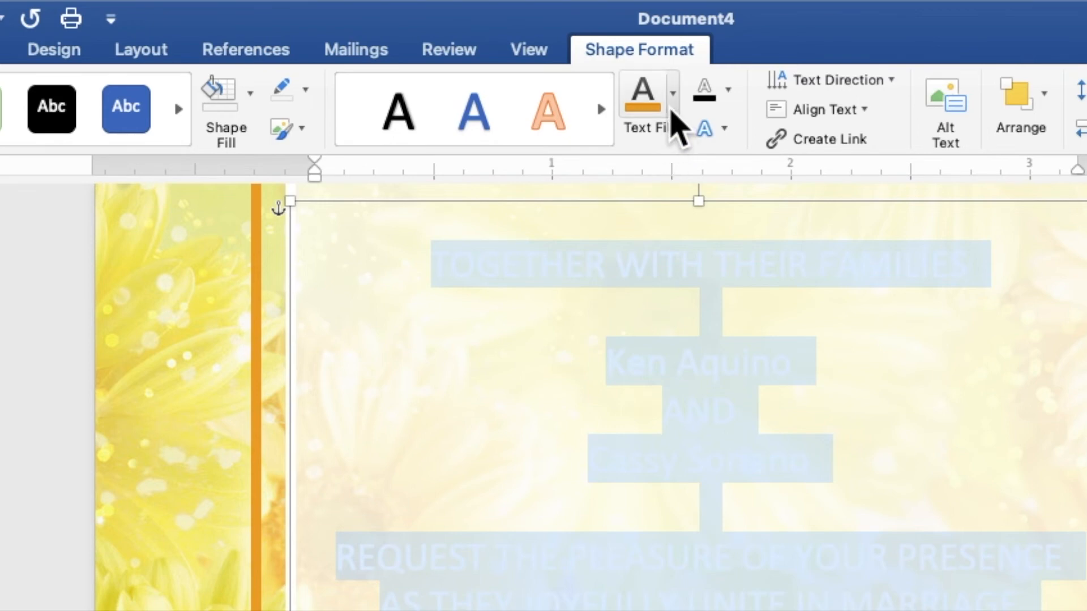
left_click(672, 110)
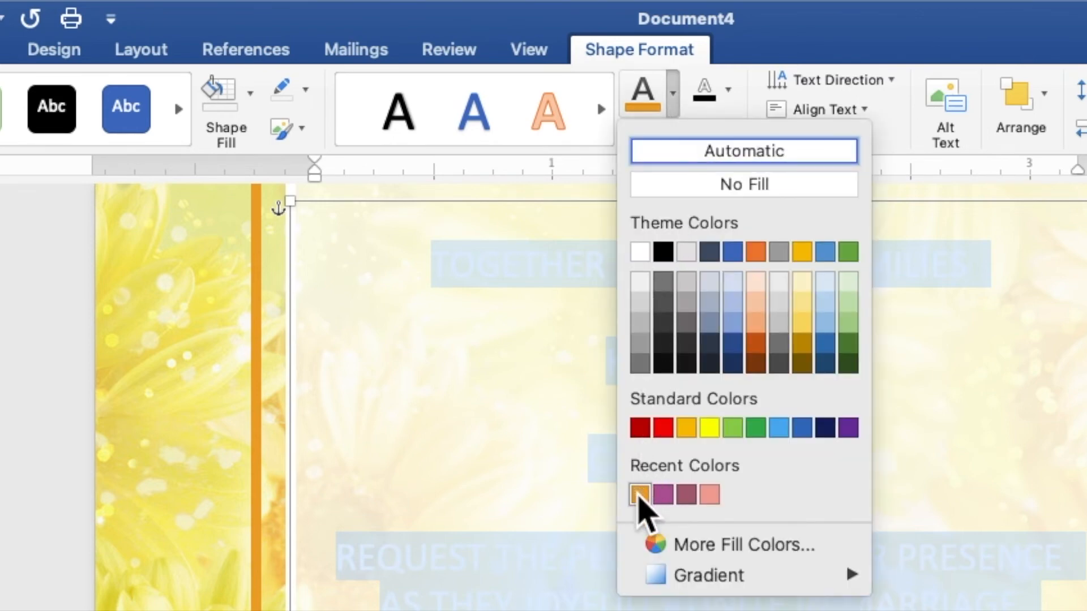
left_click(640, 496)
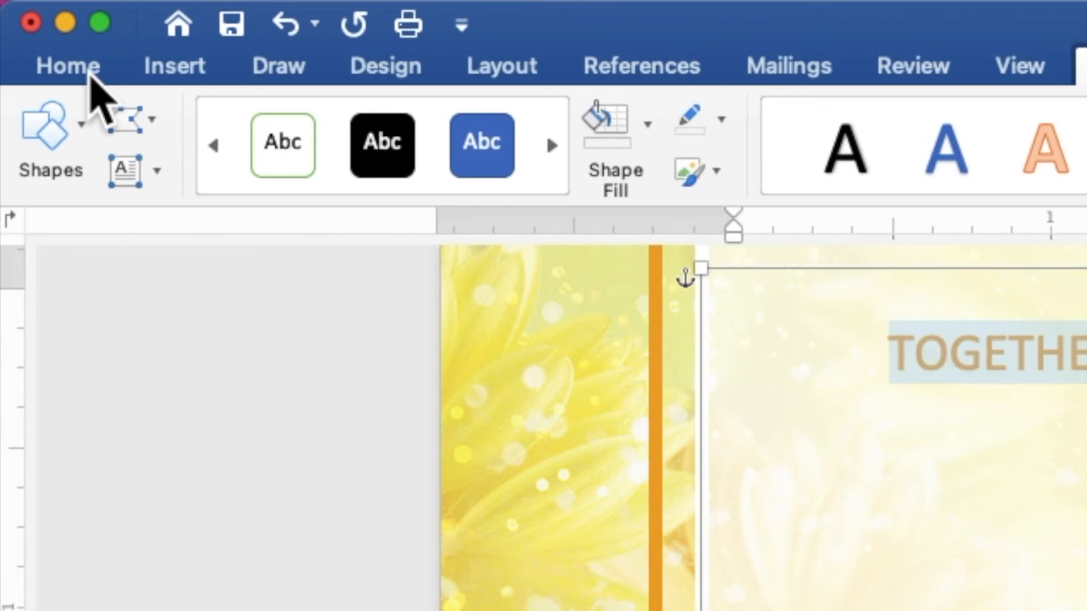
- Format the whole invitation wording in Times New Roman at size 9
left_click(68, 67)
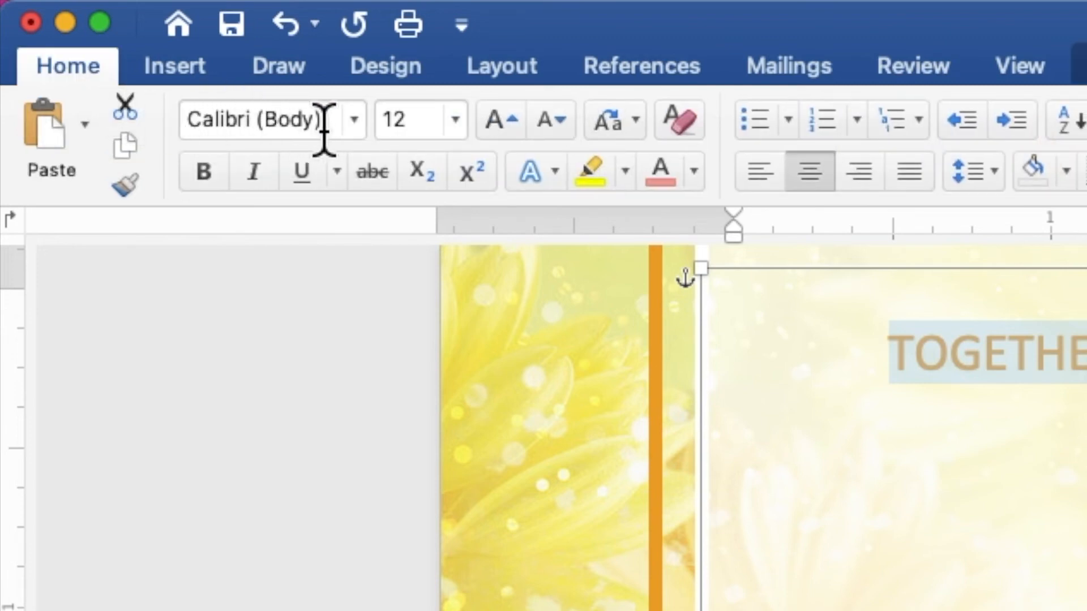
left_click(355, 120)
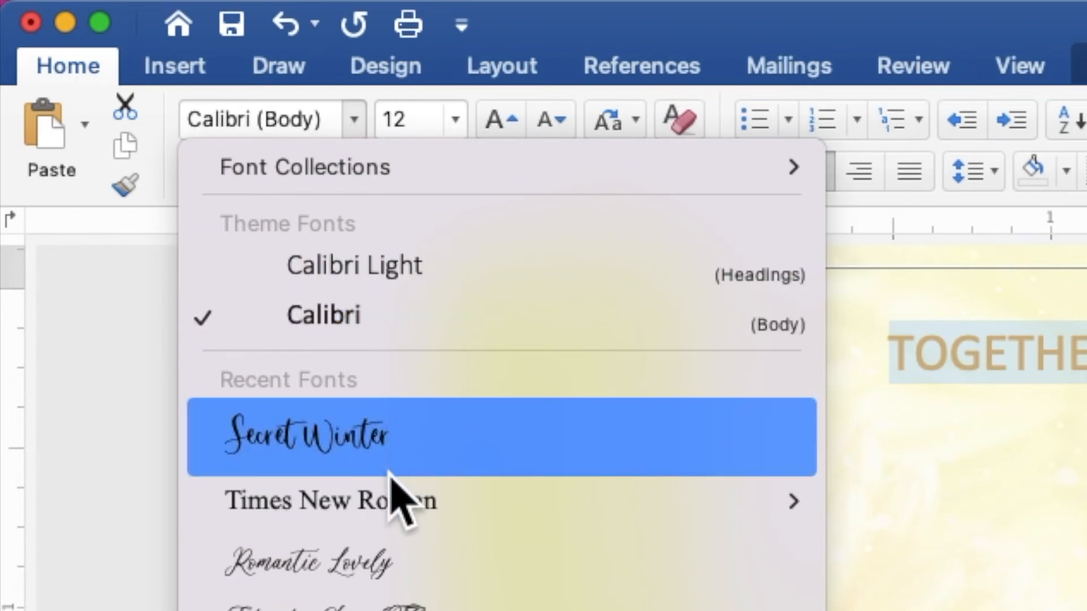
left_click(391, 492)
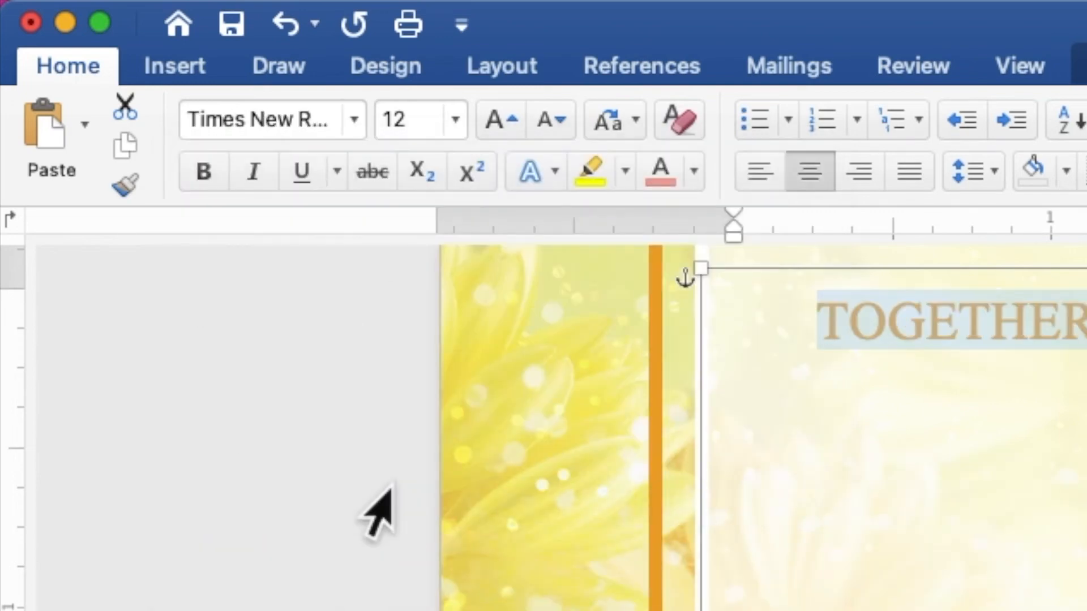
left_click(415, 120)
double_click(382, 118)
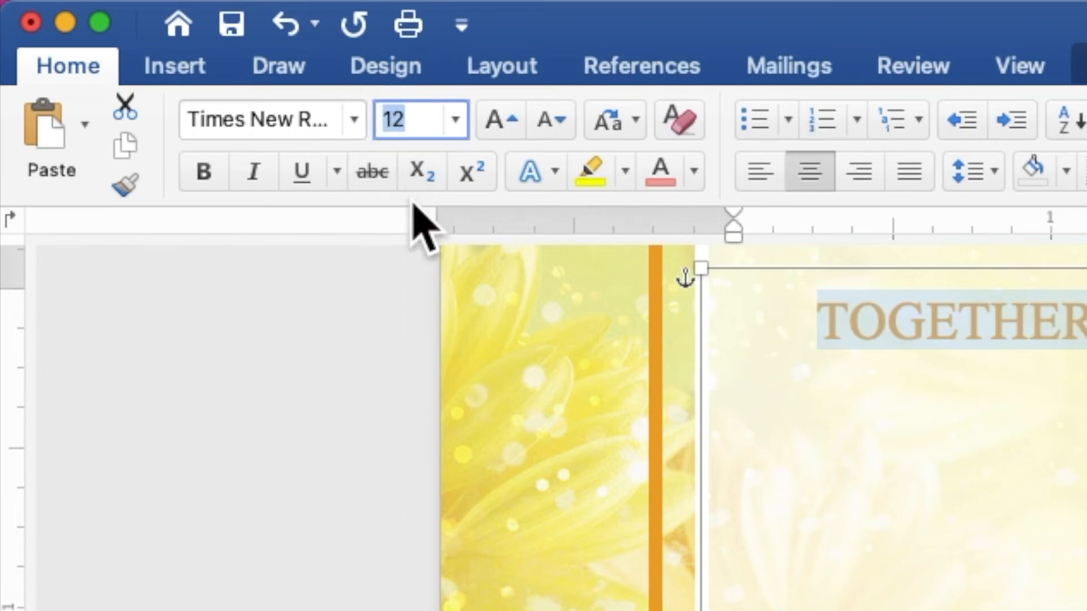
type("9")
key("Return")
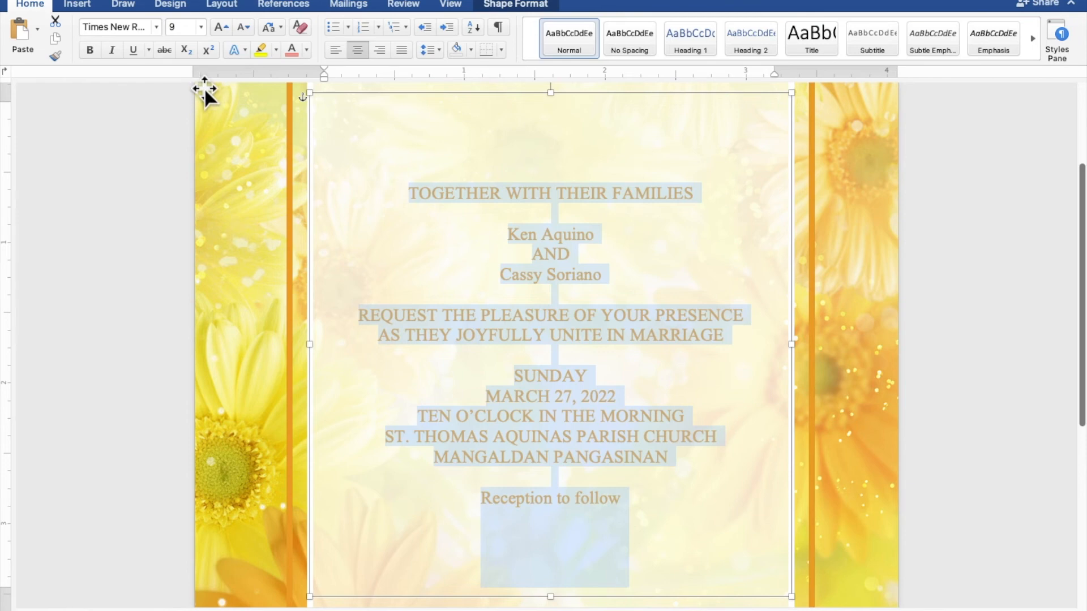
- Set both name lines in the Secret Winter script font at 30 pt
left_click(577, 237)
left_click_drag(595, 235, 522, 235)
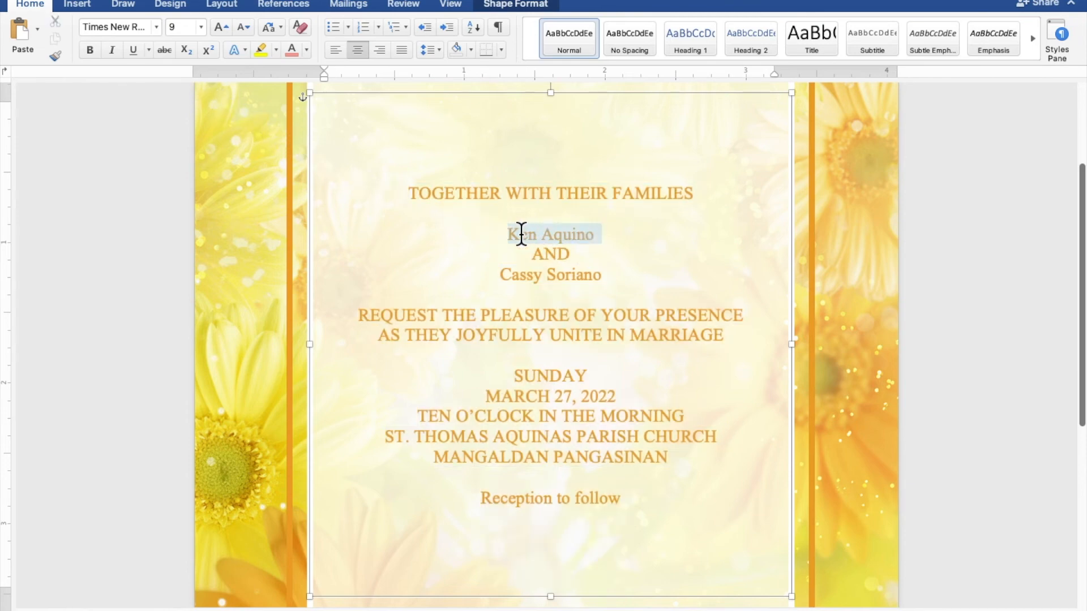
left_click_drag(605, 276, 537, 276)
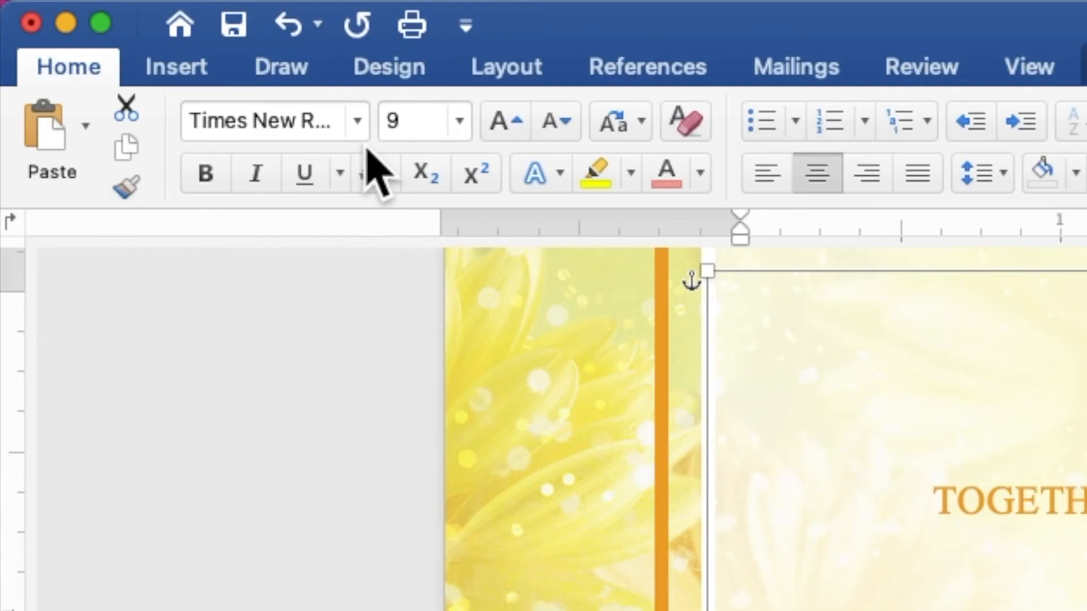
left_click(156, 28)
mouse_move(163, 54)
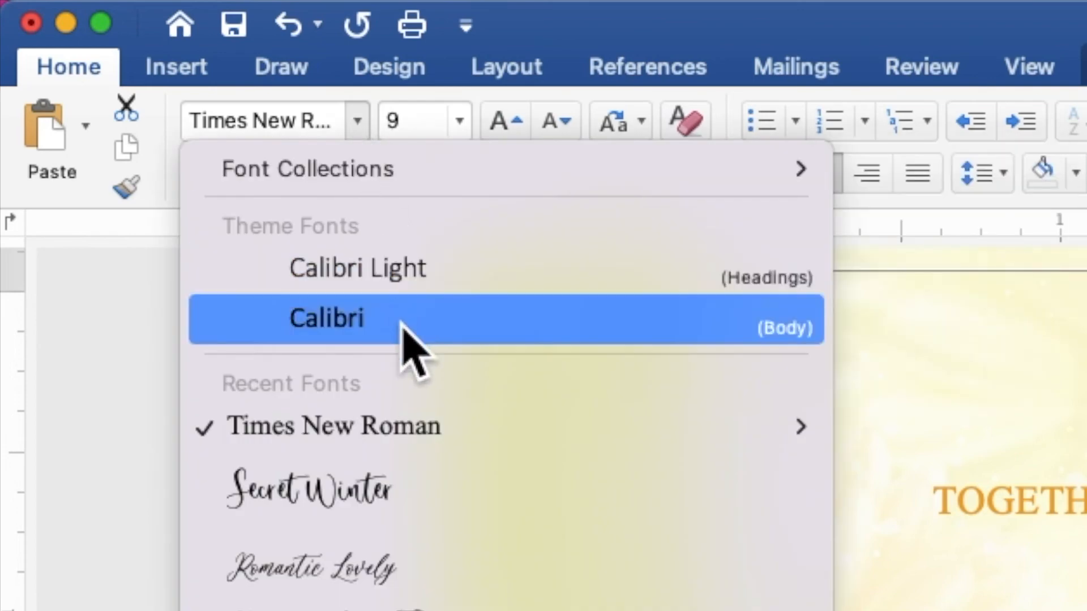
left_click(448, 491)
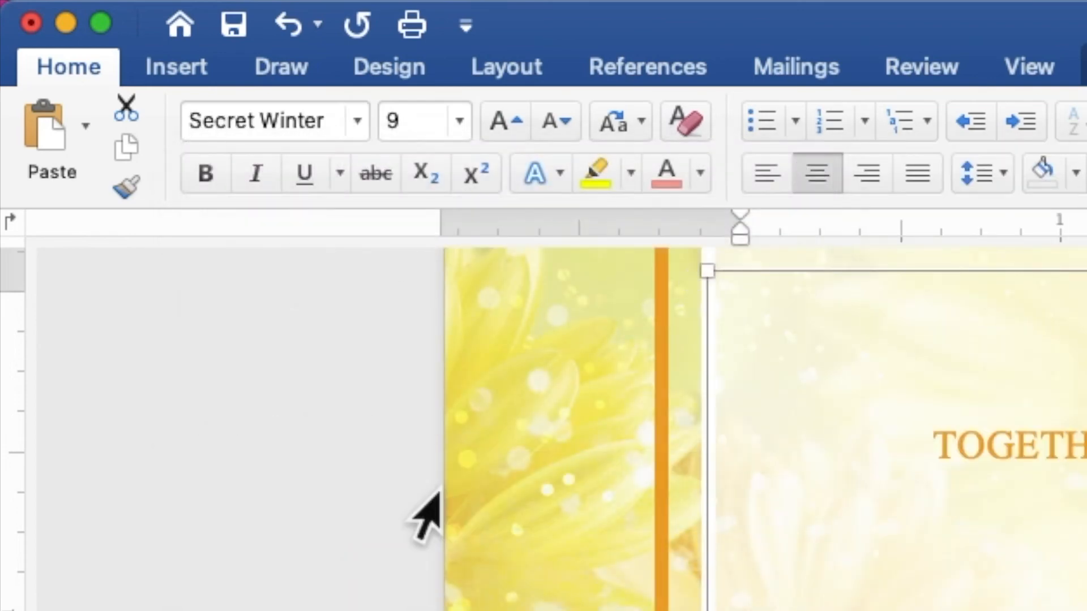
left_click(401, 121)
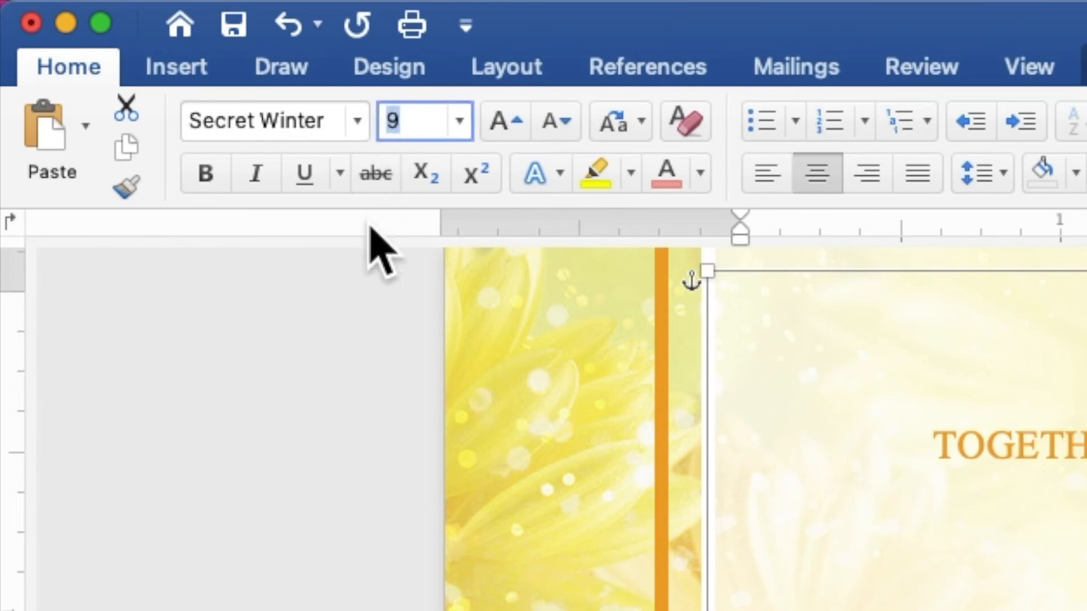
type("30")
key("Return")
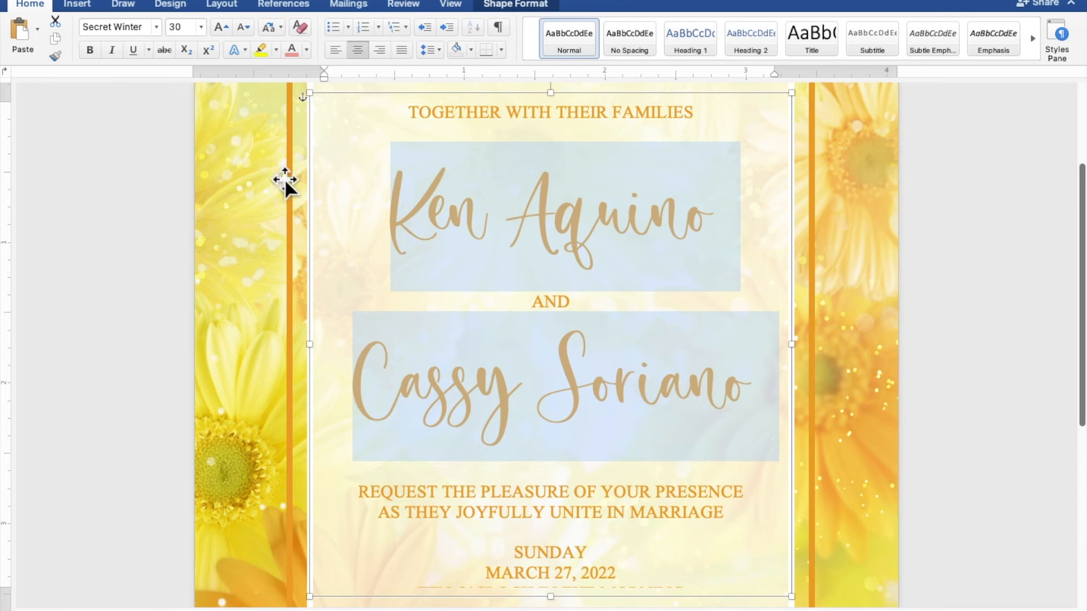
- Drag the text box's bottom edge down to reveal the hidden lines
scroll(512, 396, "down", 5)
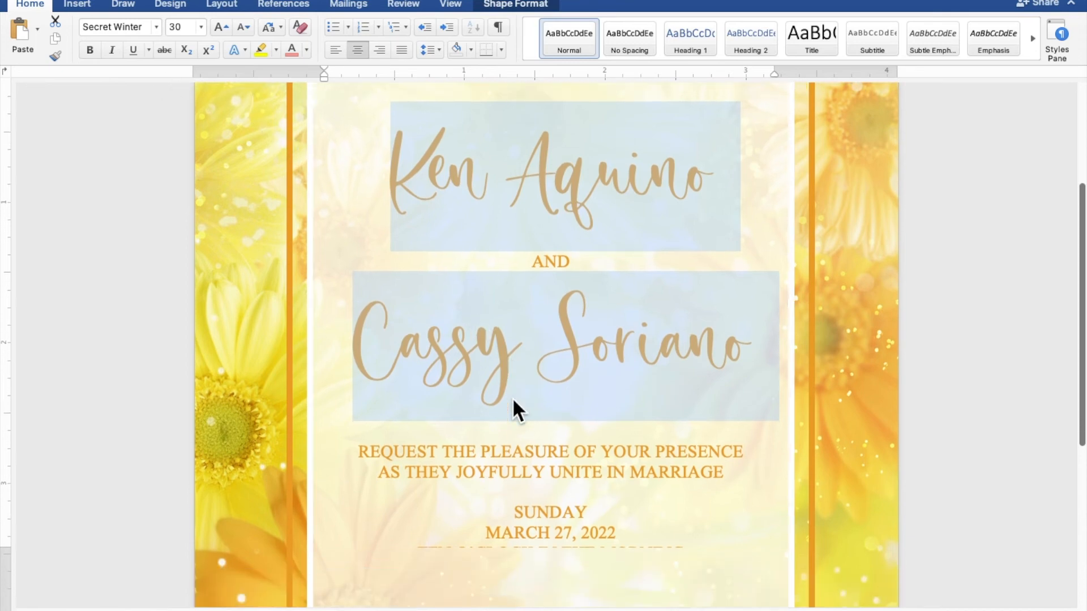
scroll(513, 399, "down", 9)
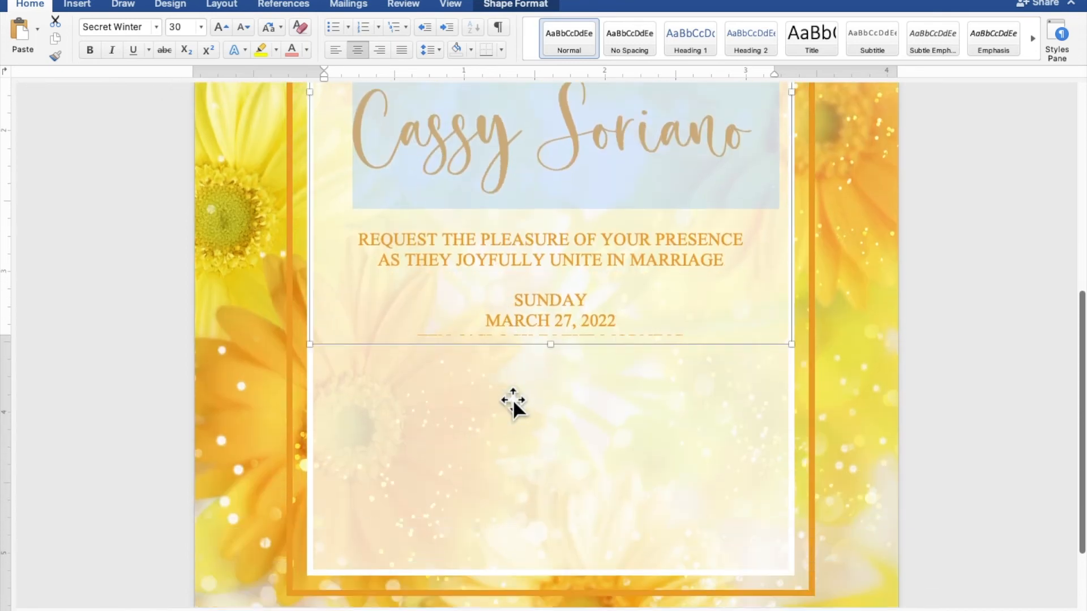
left_click_drag(552, 341, 566, 471)
scroll(566, 471, "up", 14)
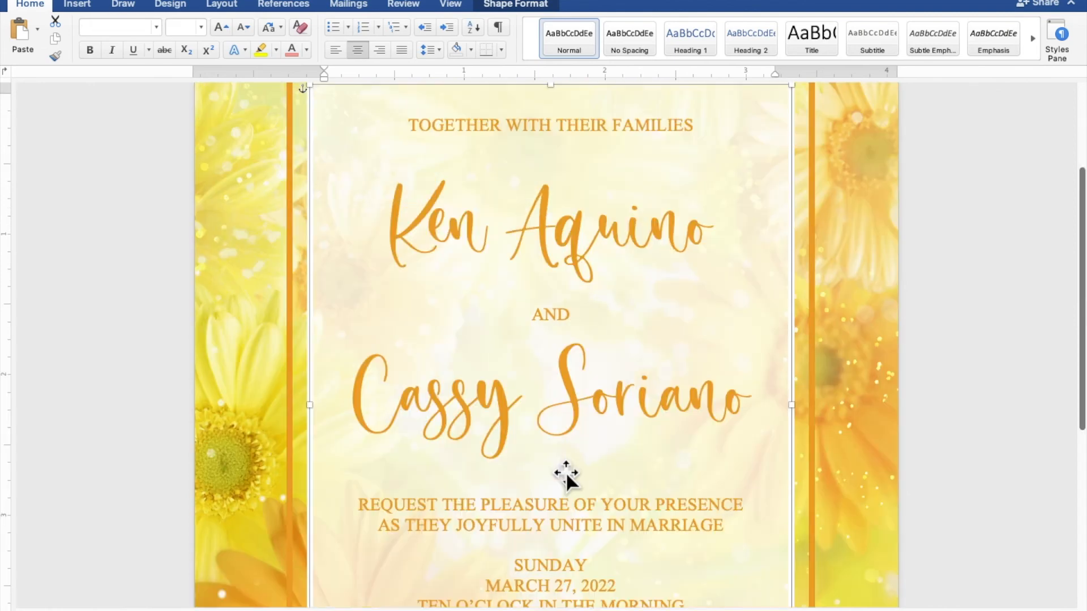
scroll(597, 462, "down", 12)
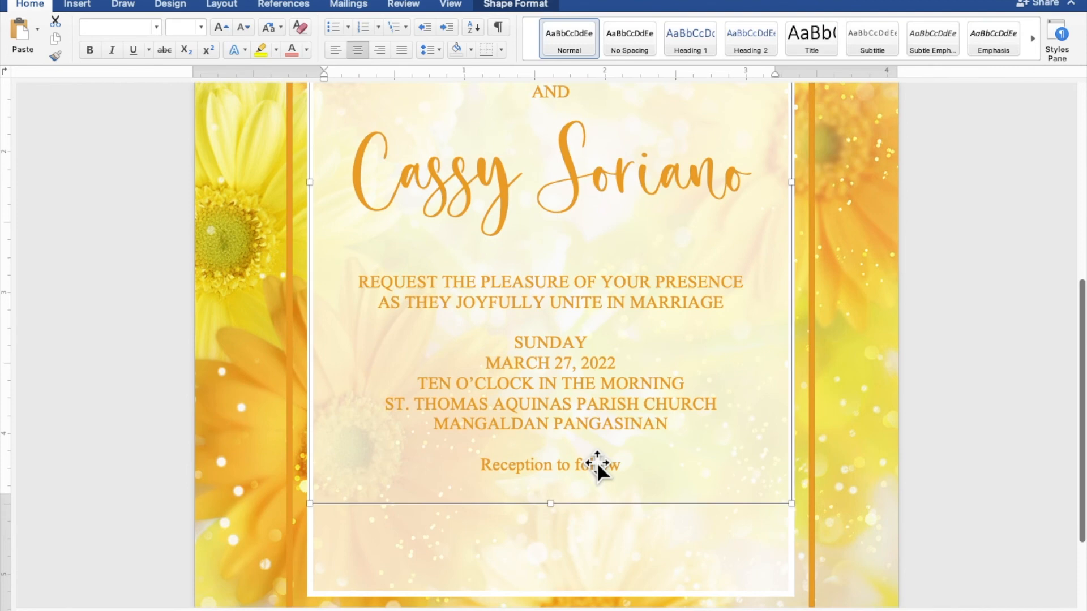
- Set the 'Reception to follow' line in Secret Winter at 12 pt
left_click_drag(629, 463, 525, 466)
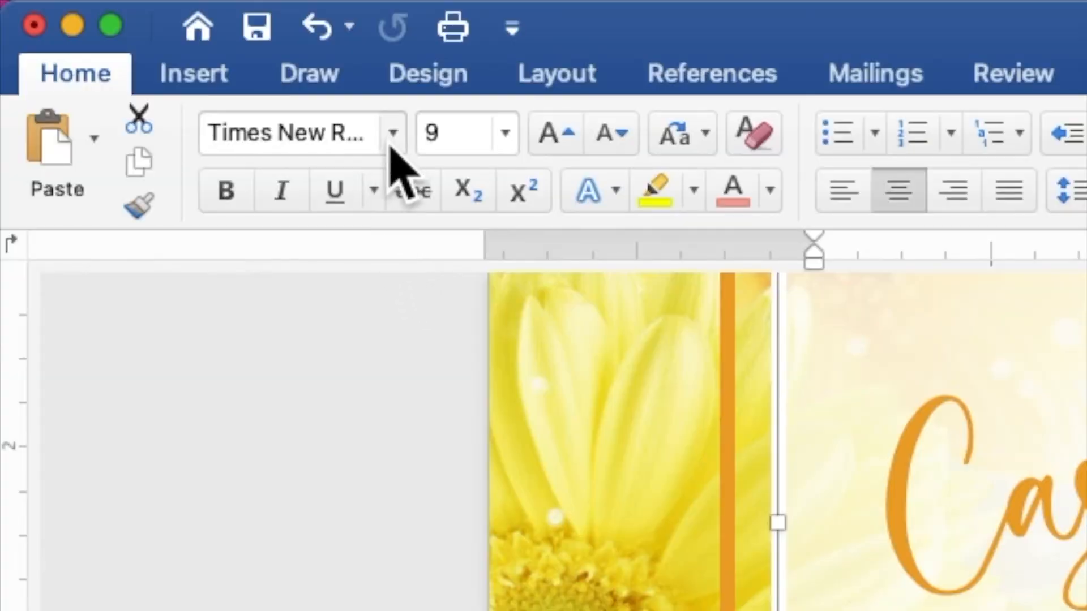
left_click(156, 27)
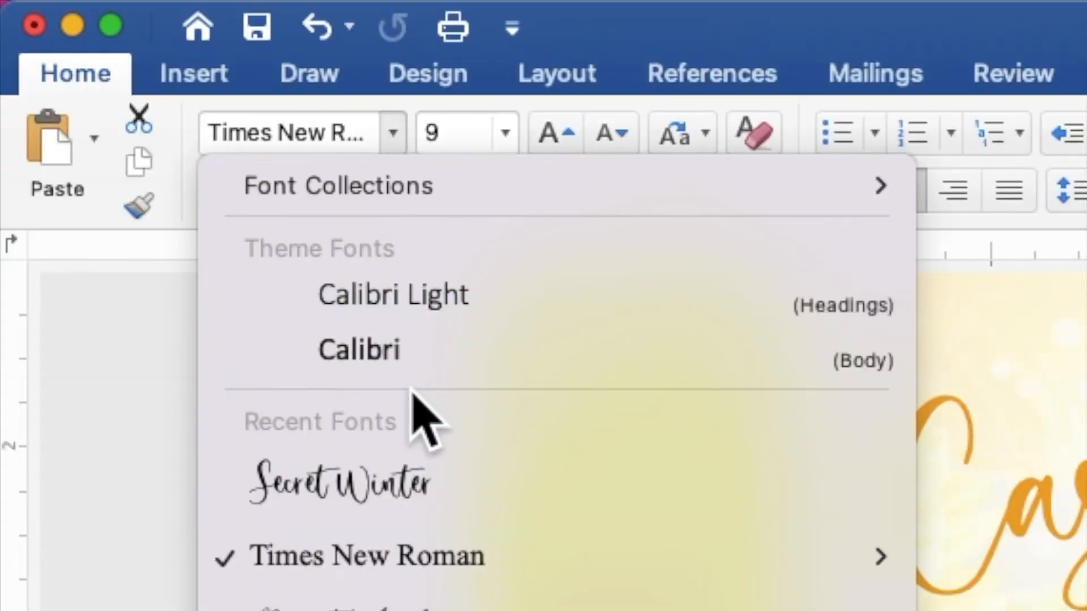
left_click(435, 487)
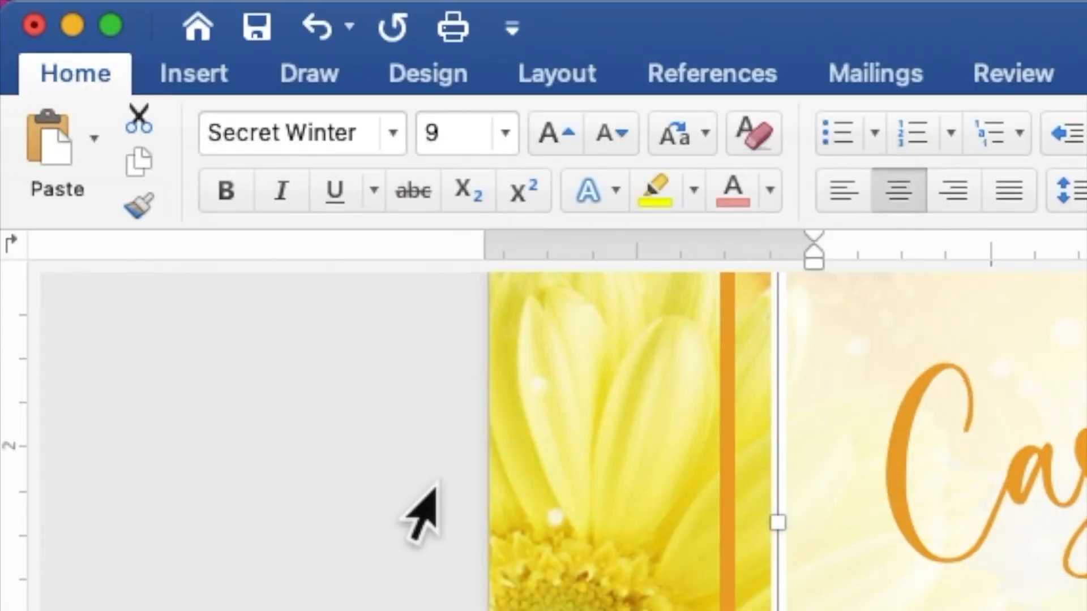
left_click_drag(469, 134, 425, 134)
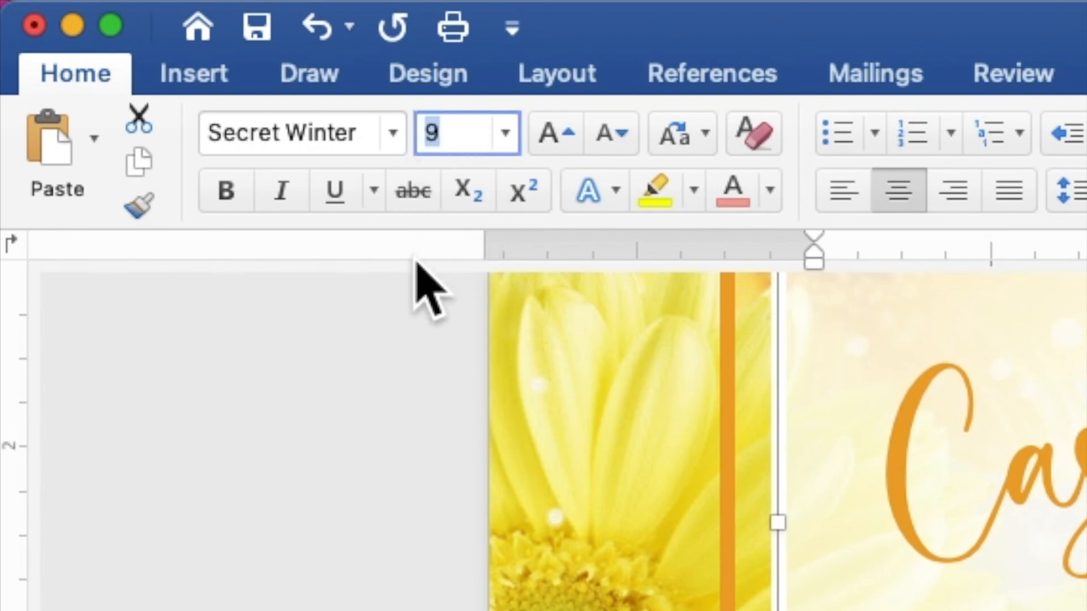
type("12")
key("Return")
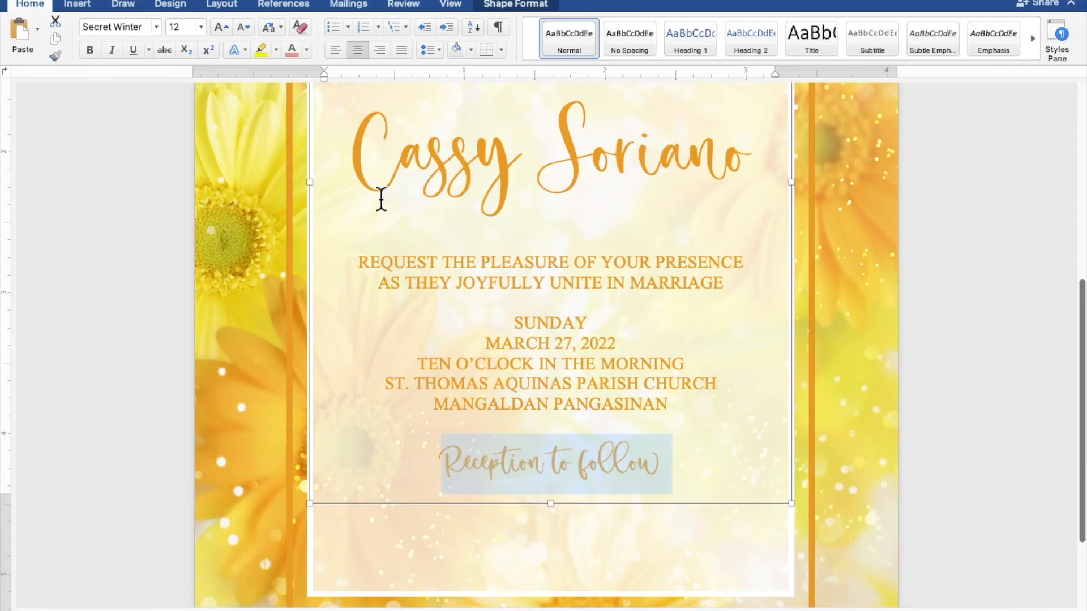
- Extend the text box's bottom edge a little further down the panel
scroll(679, 307, "down", 5)
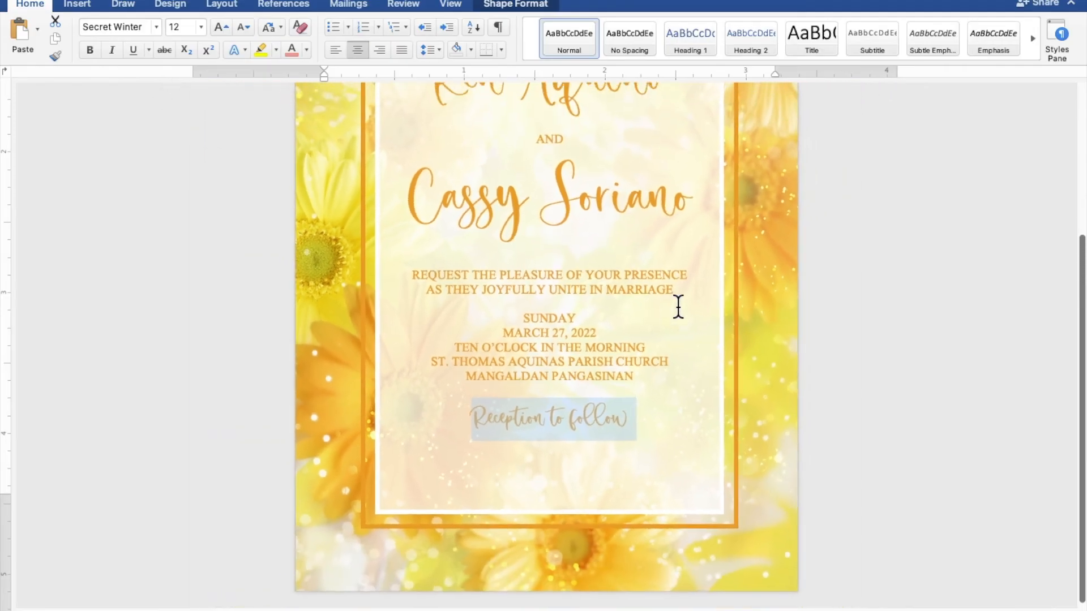
scroll(678, 307, "down", 5)
scroll(678, 307, "down", 3)
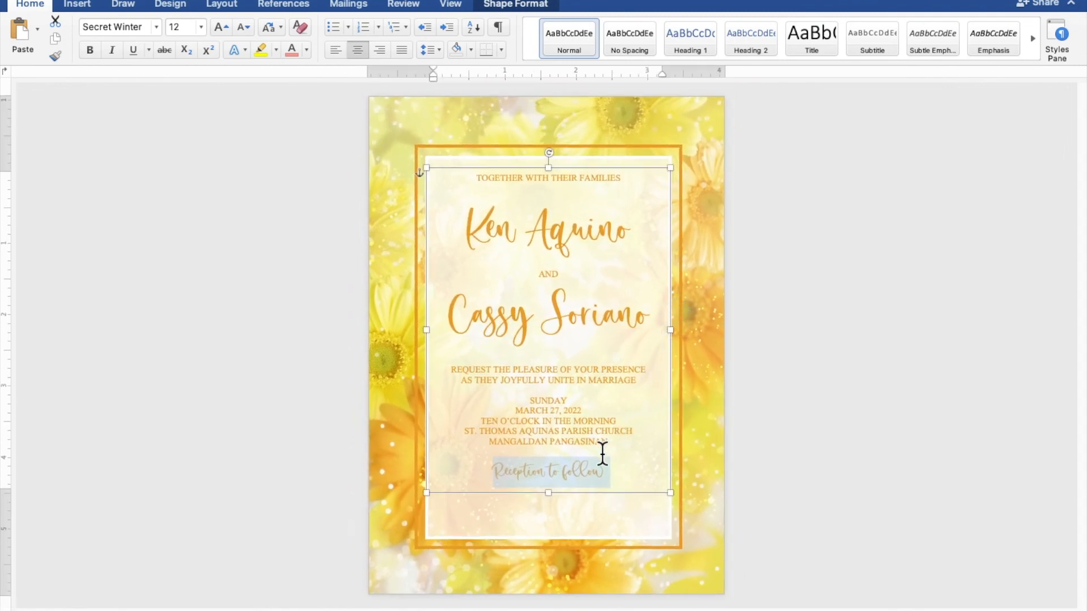
left_click_drag(545, 492, 546, 529)
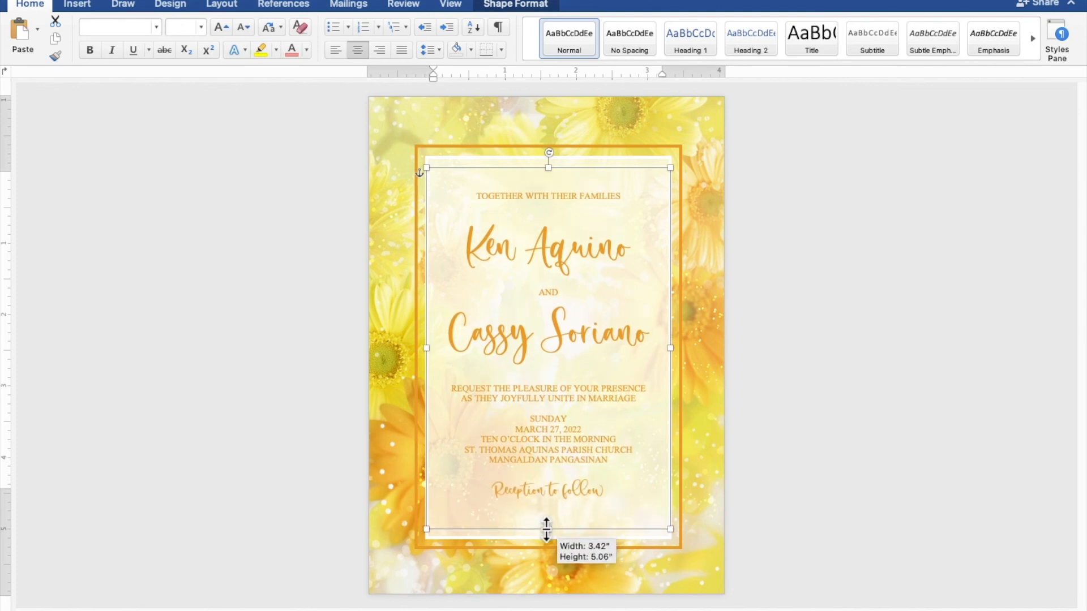
- Add blank lines above 'Reception to follow' and below the heading and names
left_click(563, 474)
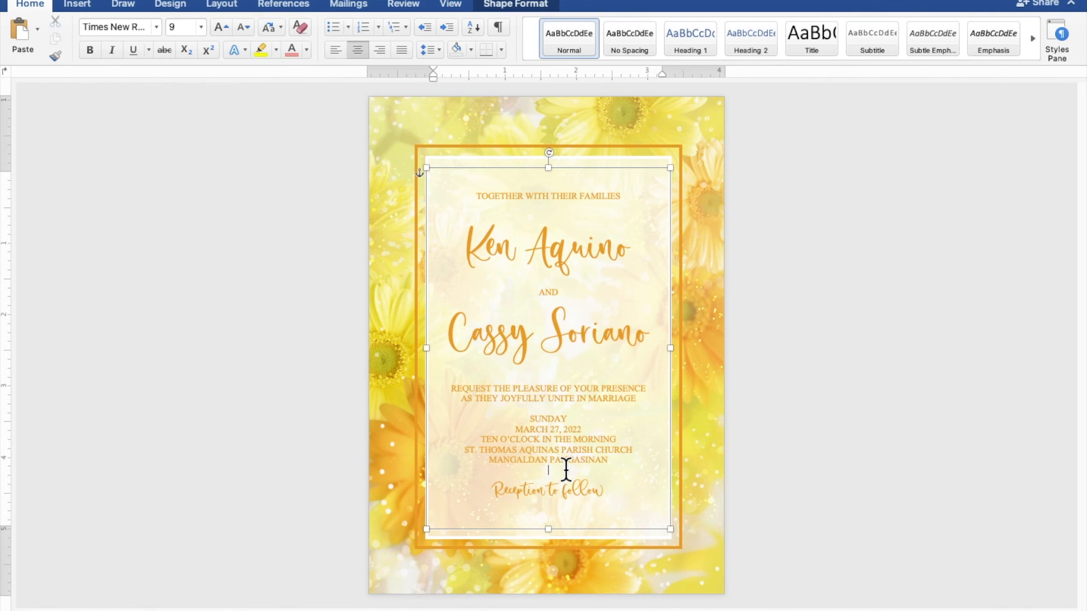
key("Return")
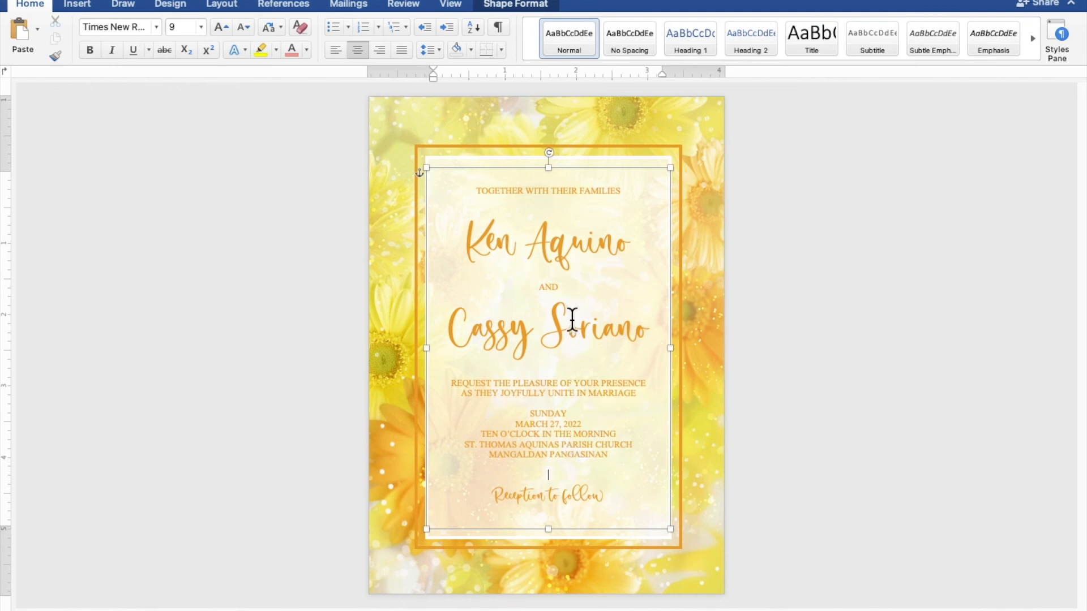
left_click(556, 199)
key("Return")
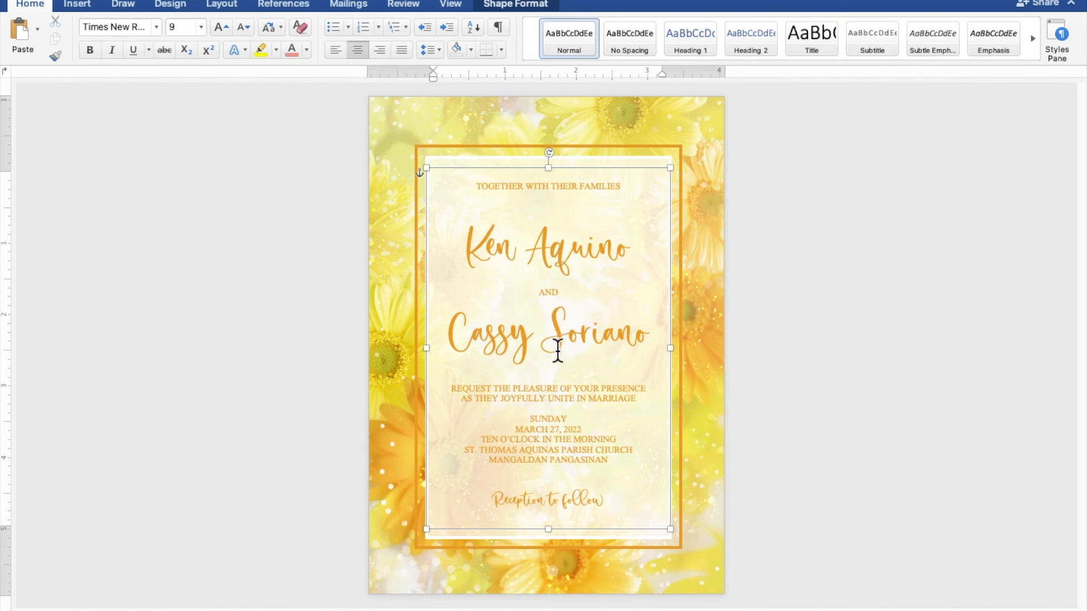
key("Return")
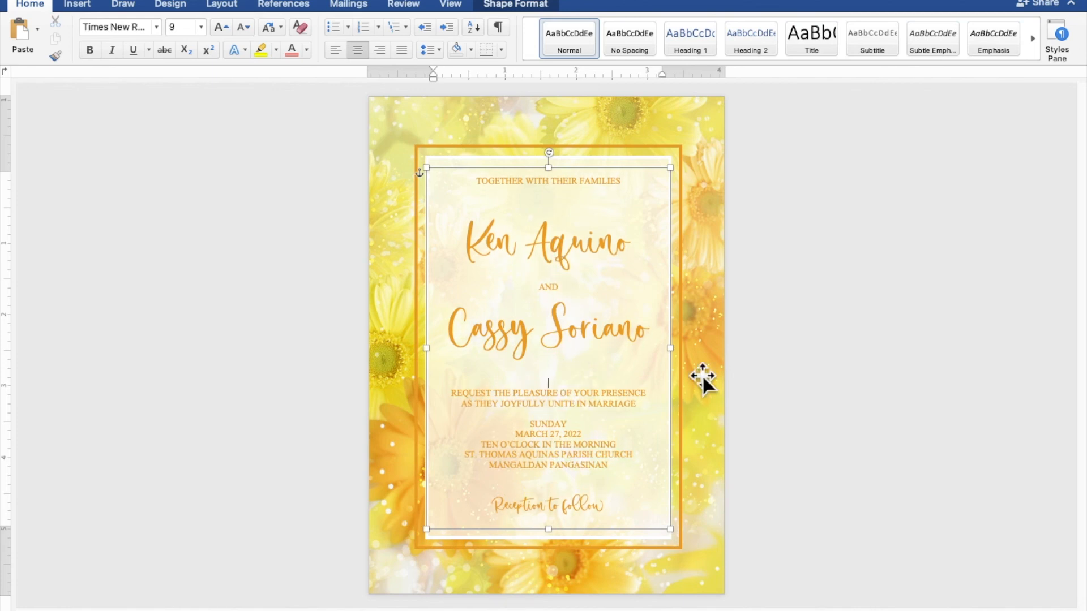
left_click(952, 354)
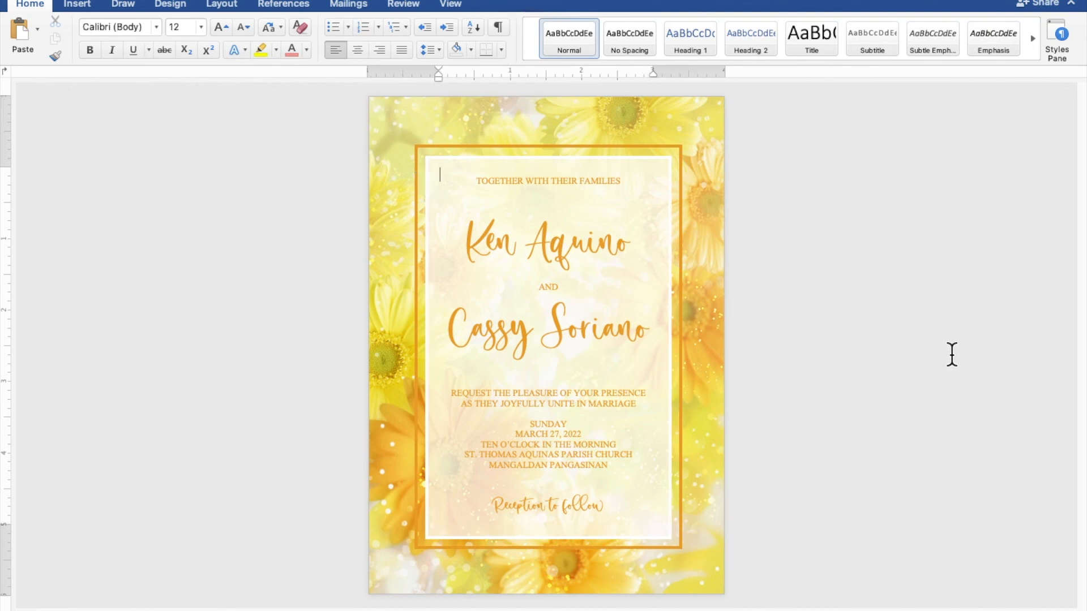